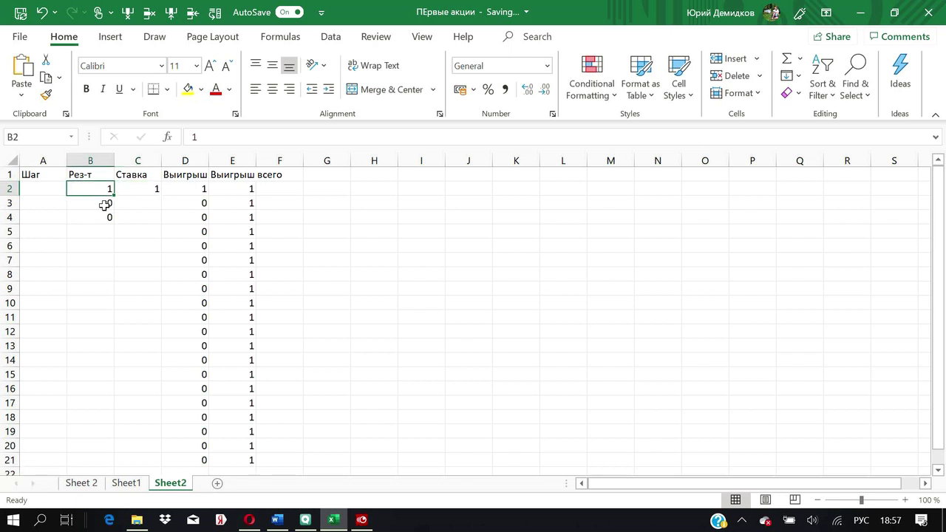
Step: Examine the first round in row 2: the result, the bet, and the formulas for the winnings and total winnings
key("Right")
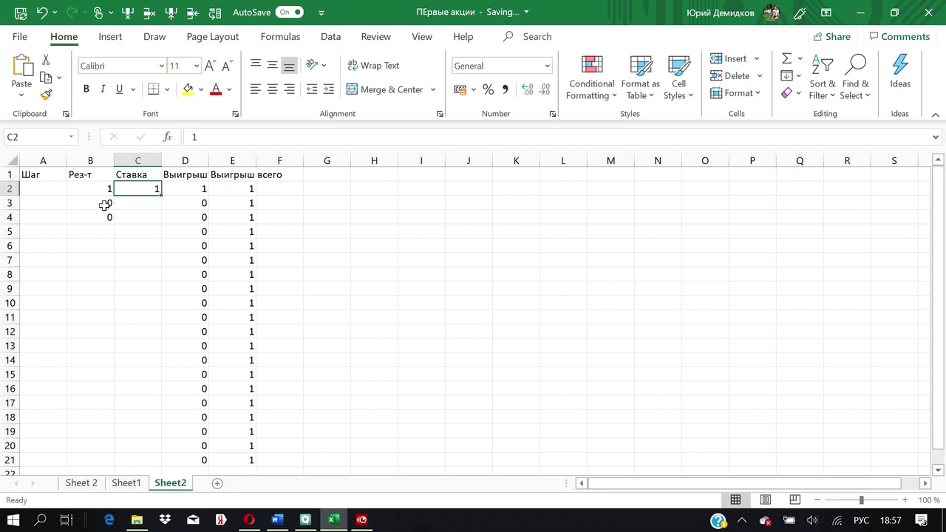
key("Right")
key("Right")
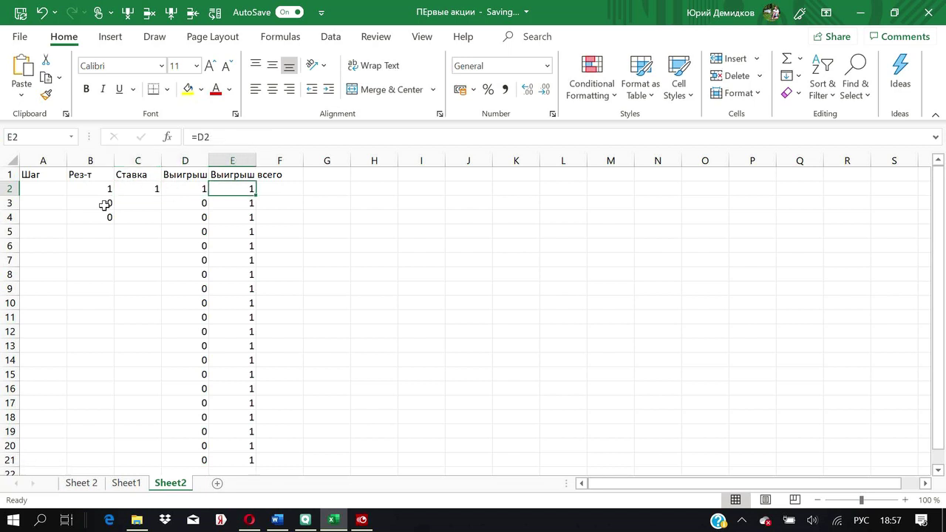
key("Left")
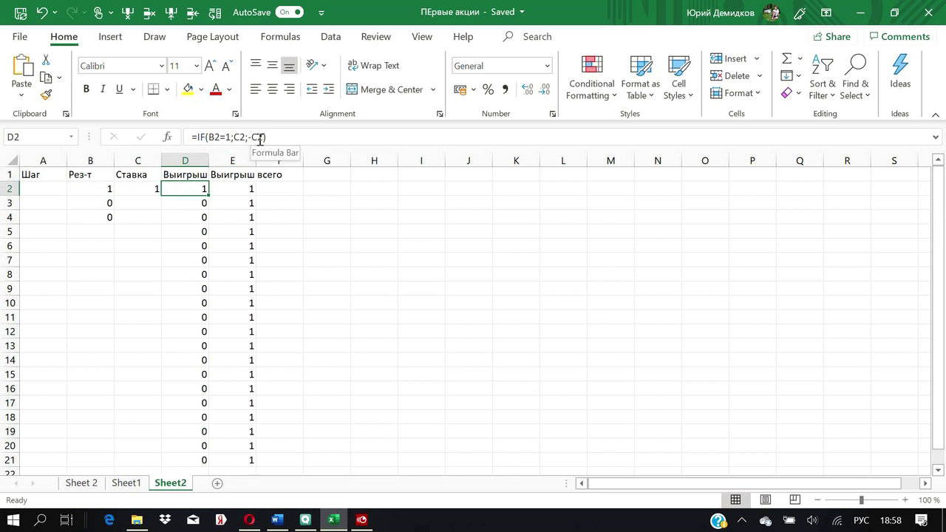
left_click(239, 189)
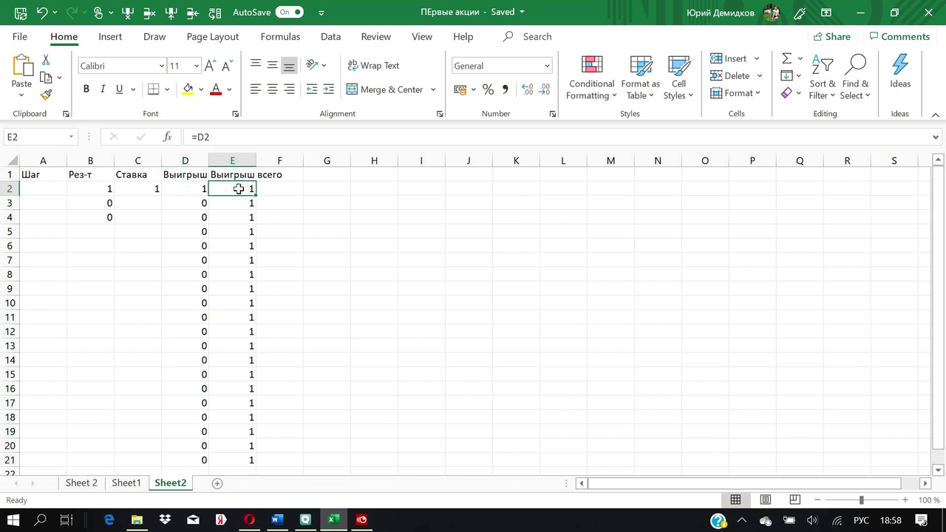
left_click(87, 189)
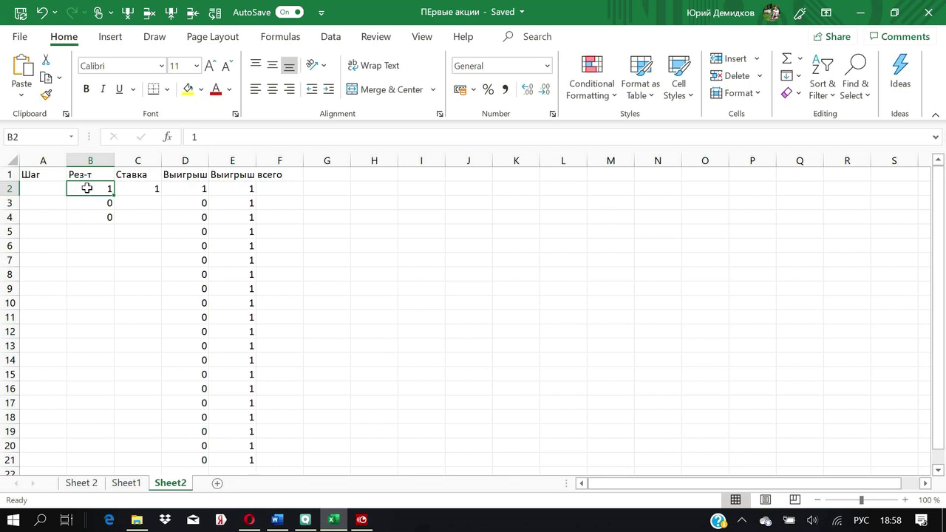
left_click(152, 187)
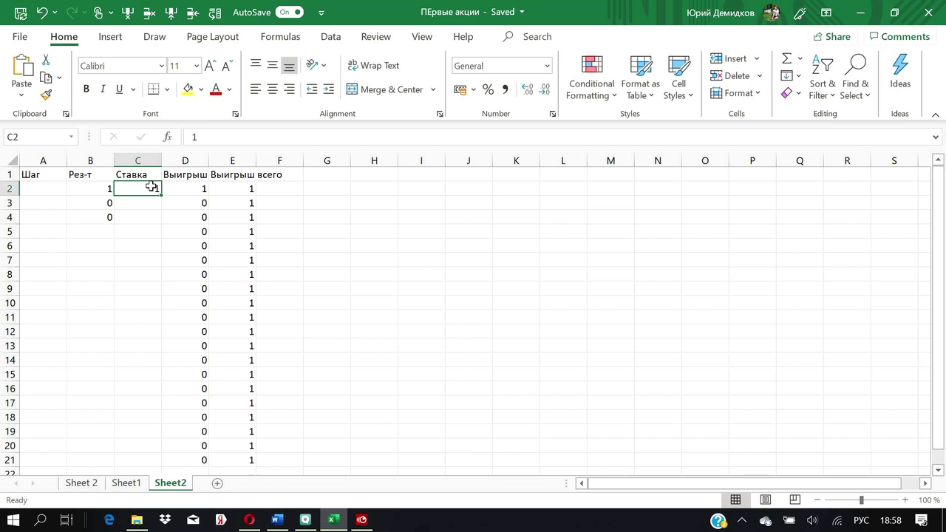
Step: Enter a won second round in row 3 with result 1 and bet 1
left_click(100, 206)
type("1")
key("Down")
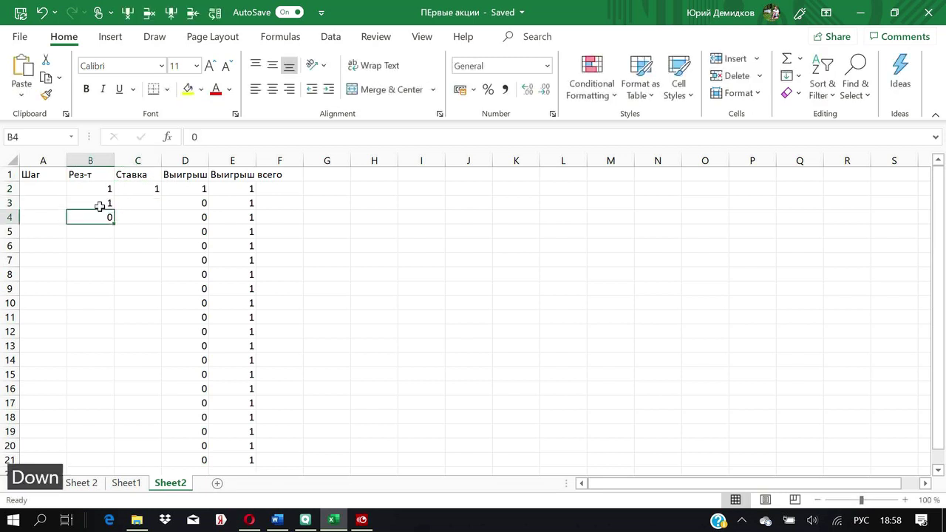
left_click(100, 205)
key("Right")
type("1")
key("Down")
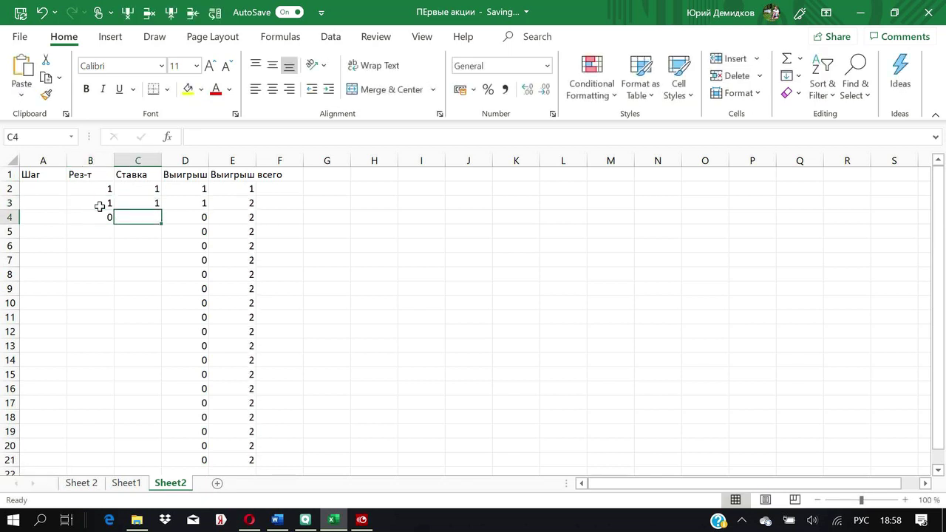
Step: Examine the winnings and total winnings calculated for the second round in row 3
key("Up")
key("Right")
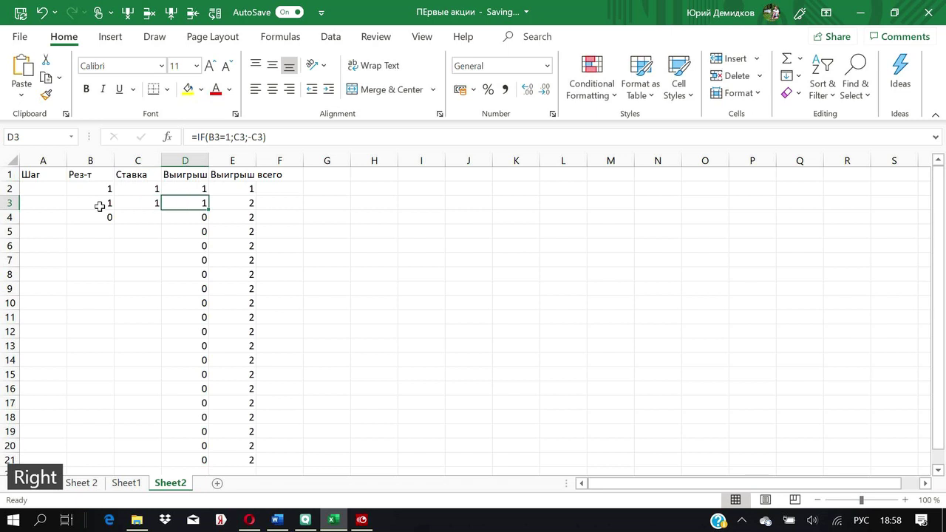
key("Right")
key("Right")
key("Left")
key("Left")
key("Left")
key("Left")
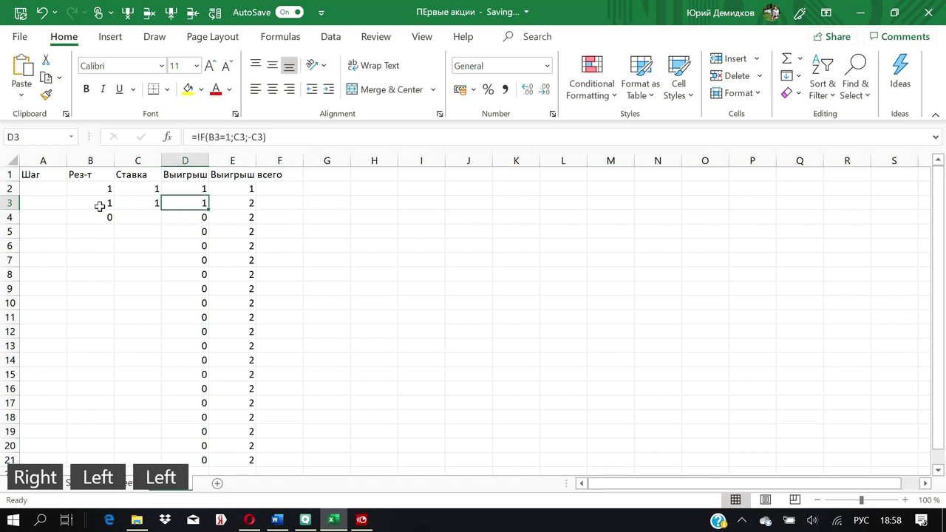
Step: Enter a won third round in row 4 with bet 1 and result 1
key("Down")
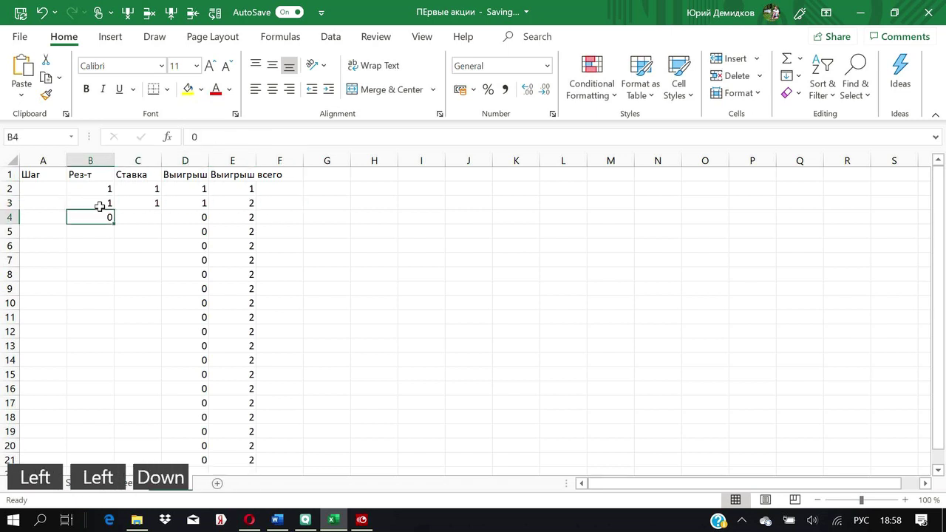
key("Right")
type("1")
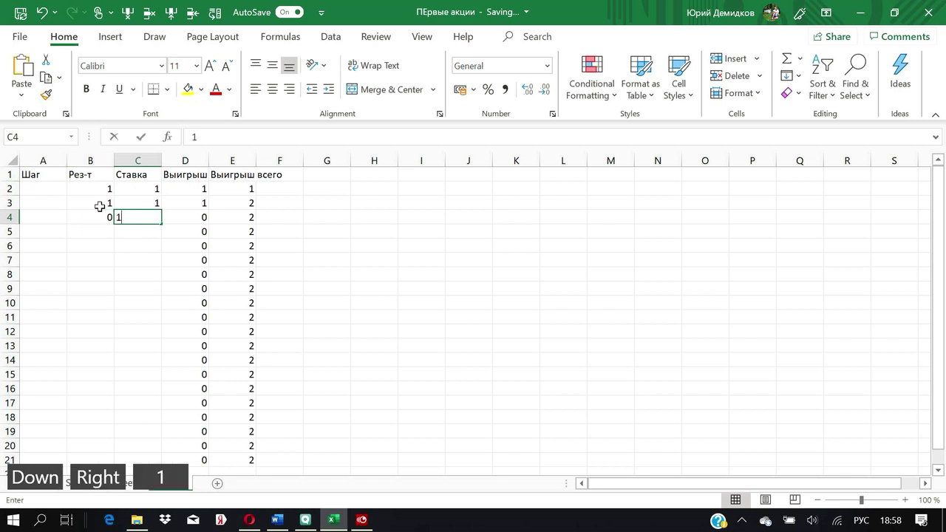
key("Left")
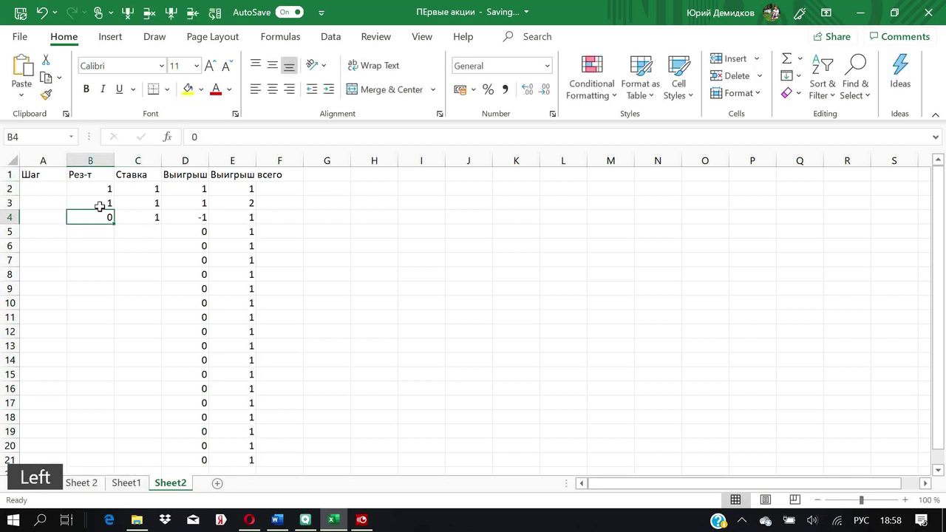
type("1")
key("Down")
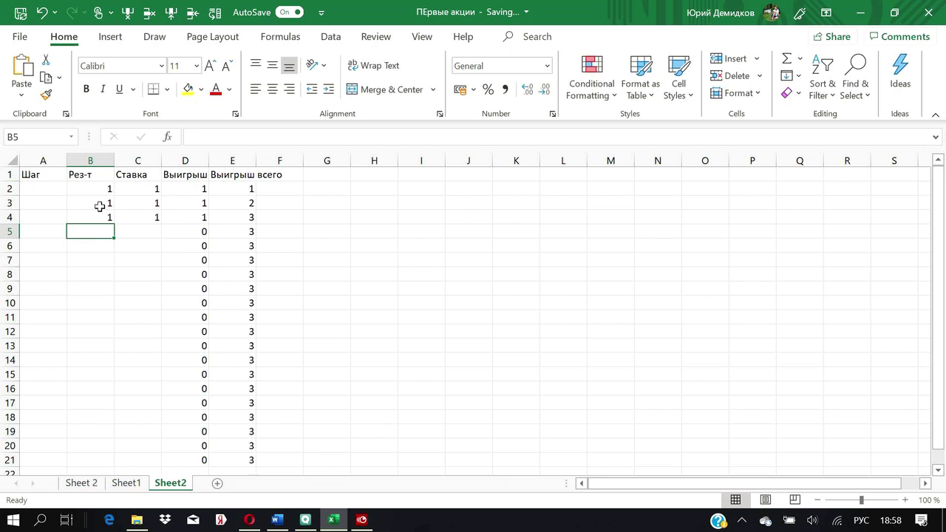
Step: Review the bet, winnings and total winnings formula for the third round in row 4
key("Up")
key("Right")
key("Right")
key("Right")
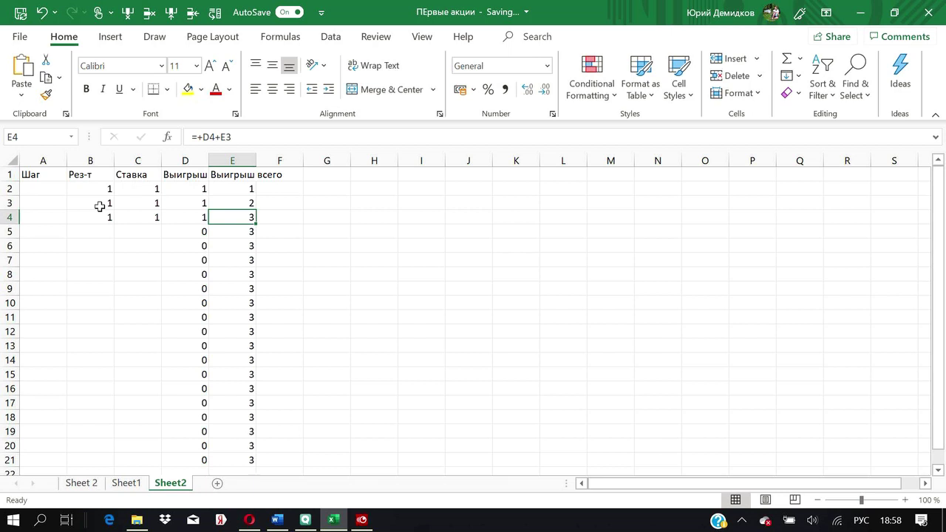
key("Left")
key("Left")
key("Left")
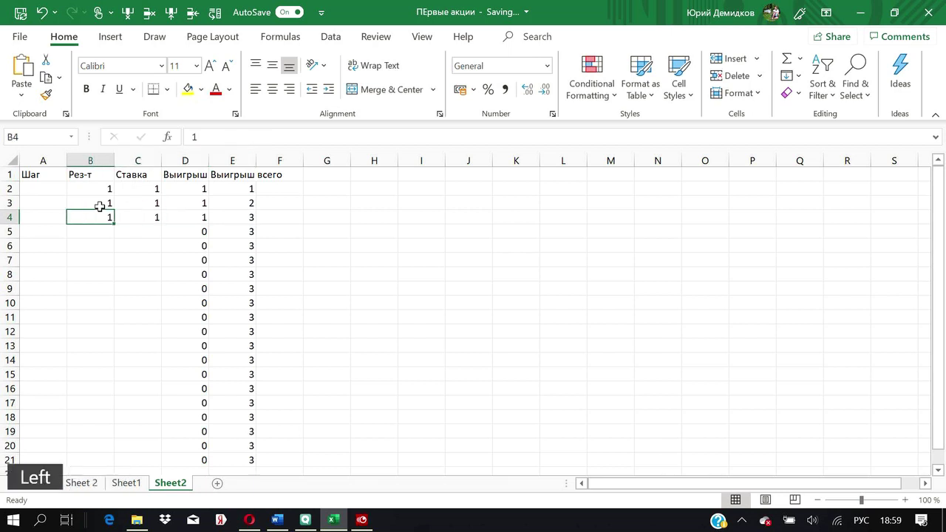
key("Right")
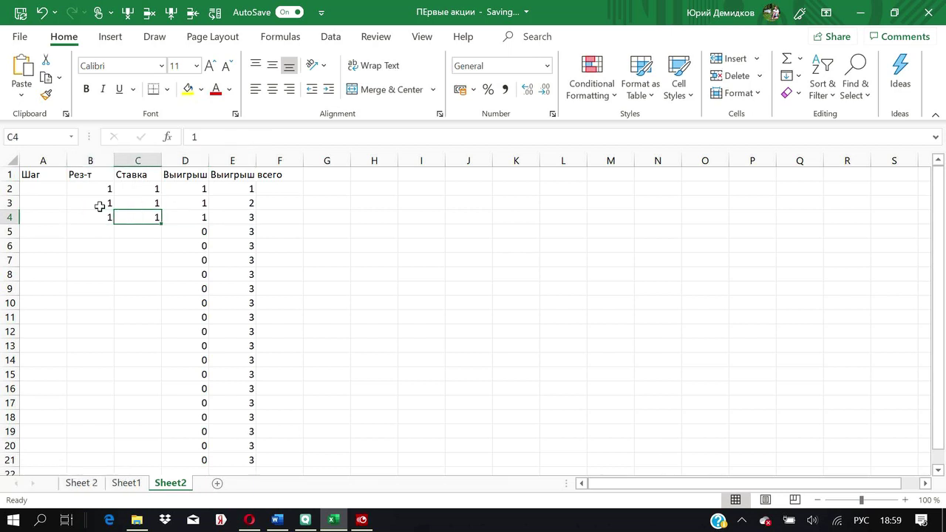
Step: Clear the results and bets of the second and third rounds in B3:C4
key("Left")
key("Delete")
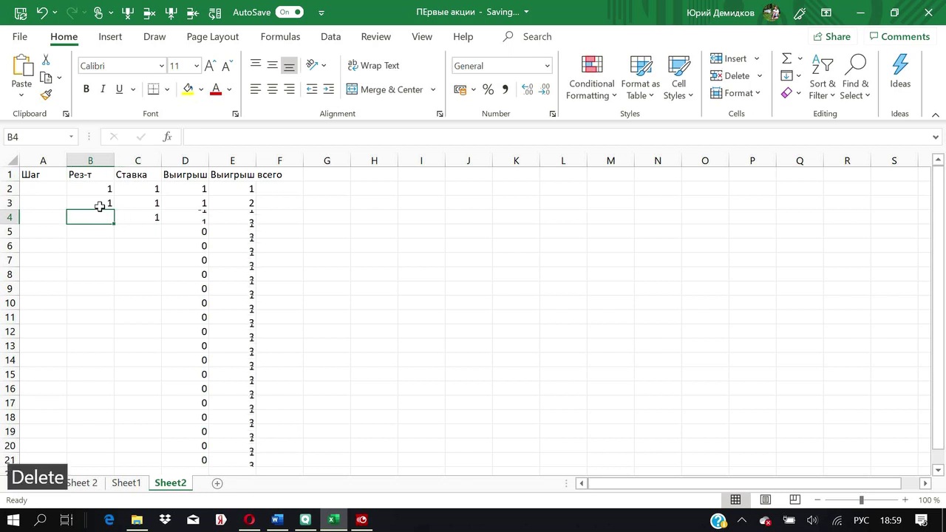
key("Up")
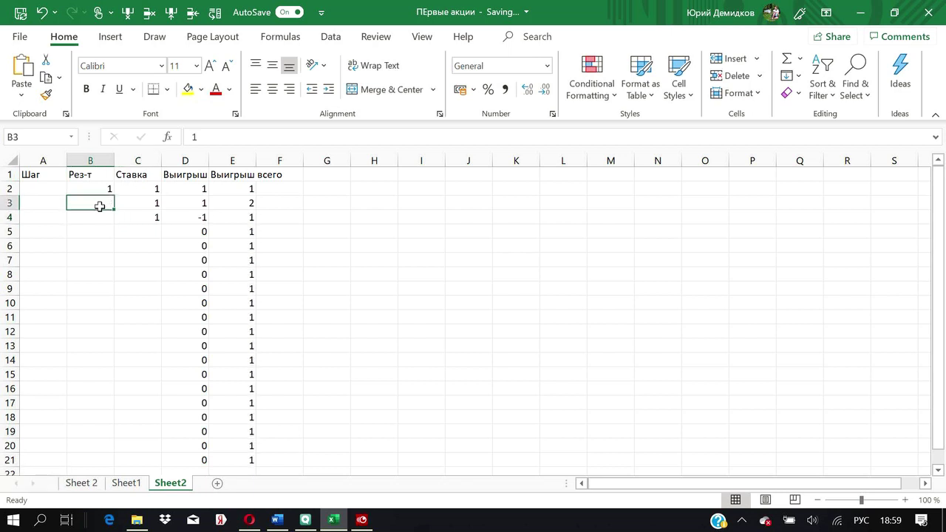
key("Delete")
key("Right")
key("Down")
key("Delete")
key("Up")
key("Delete")
key("Up")
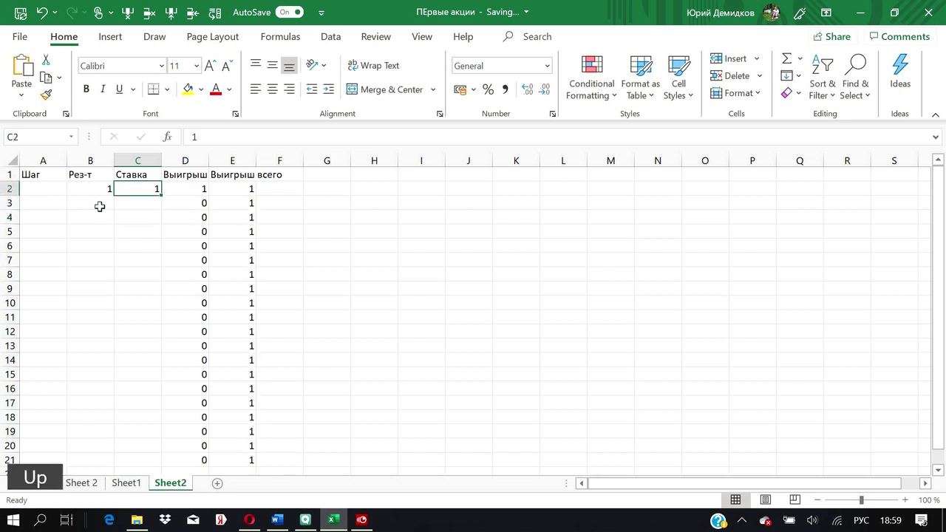
Step: Set the first round's result in B2 to 0 and check its winnings formula in D2
key("Left")
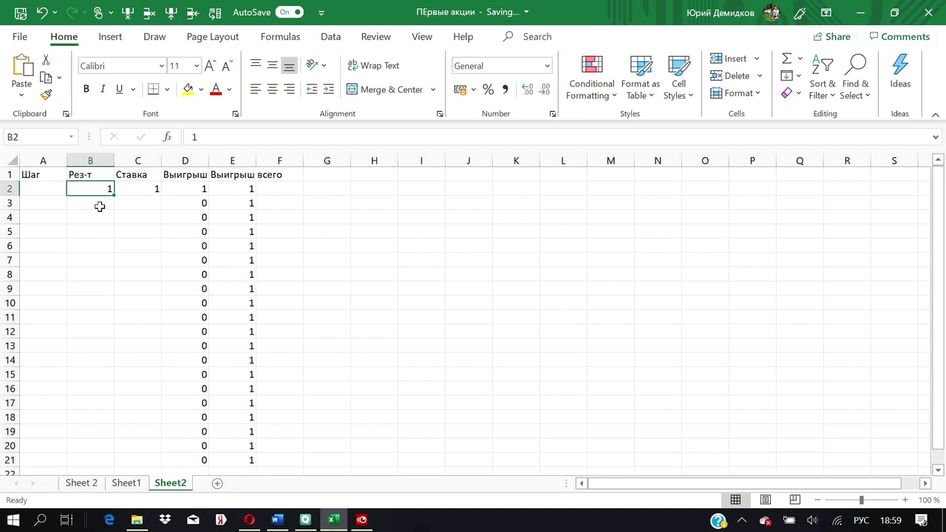
type("0")
key("Down")
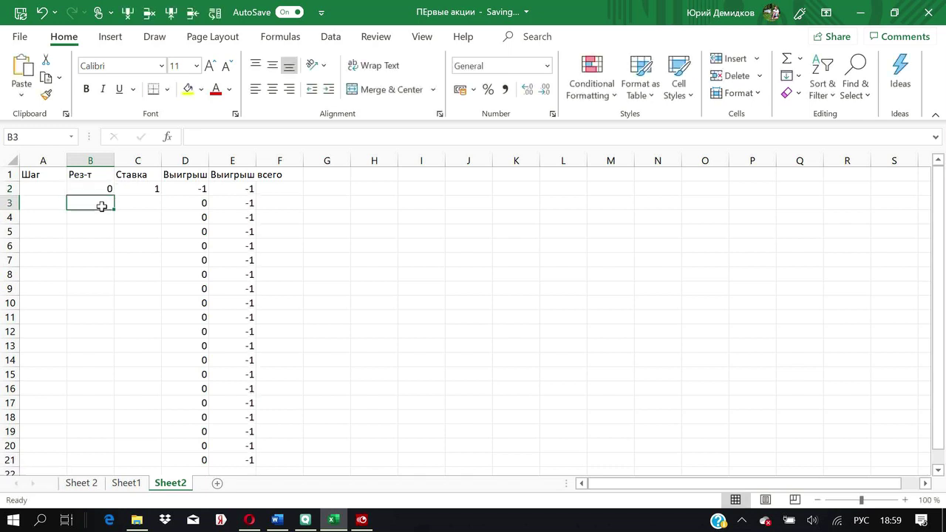
left_click(189, 191)
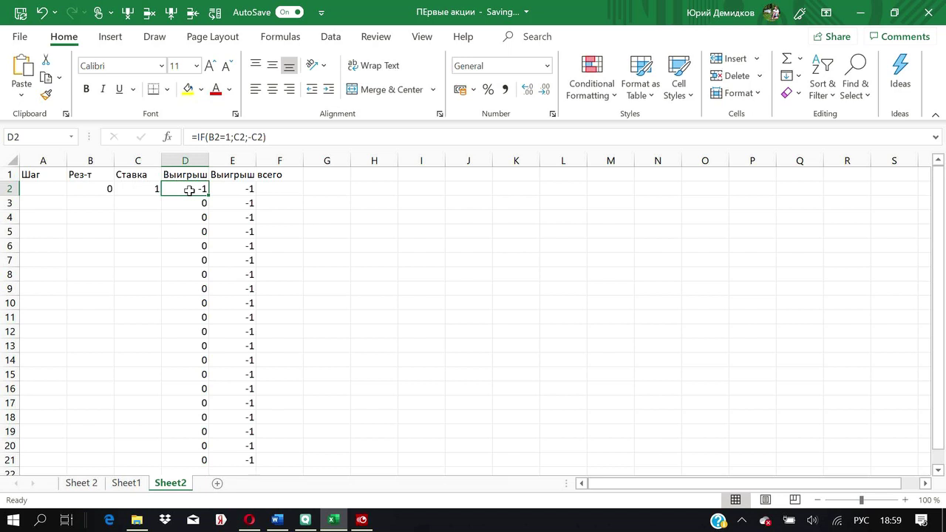
Step: Enter a bet of 2 for the second round in C3
key("Left")
key("Down")
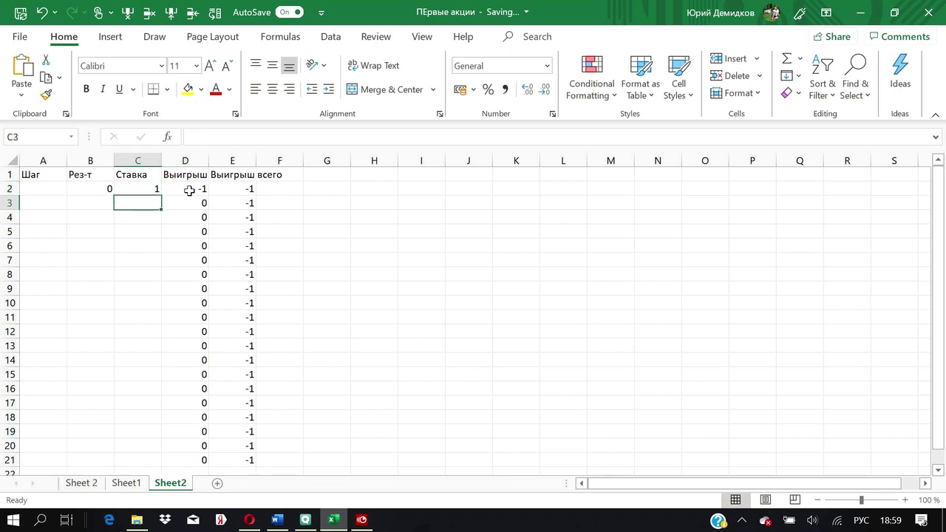
type("2")
key("Return")
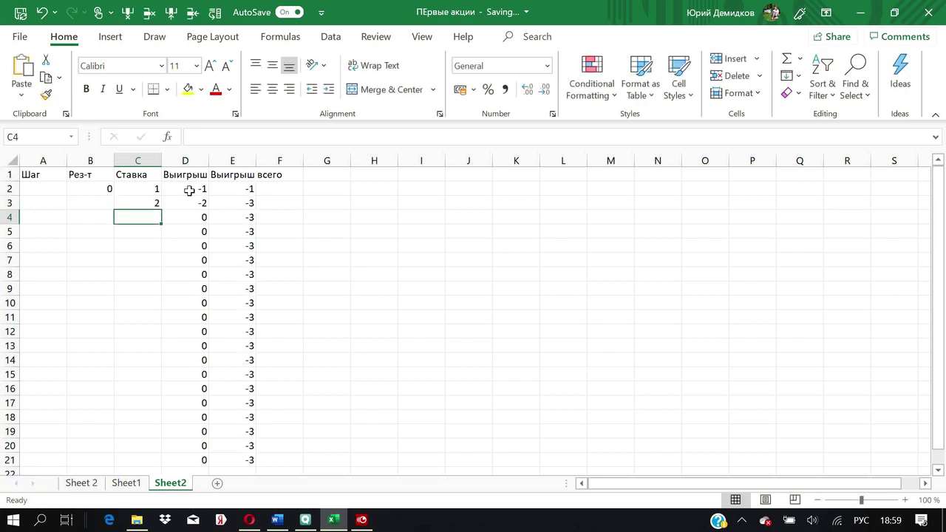
Step: Set the second round's result in B3 to 1
key("Up")
key("Left")
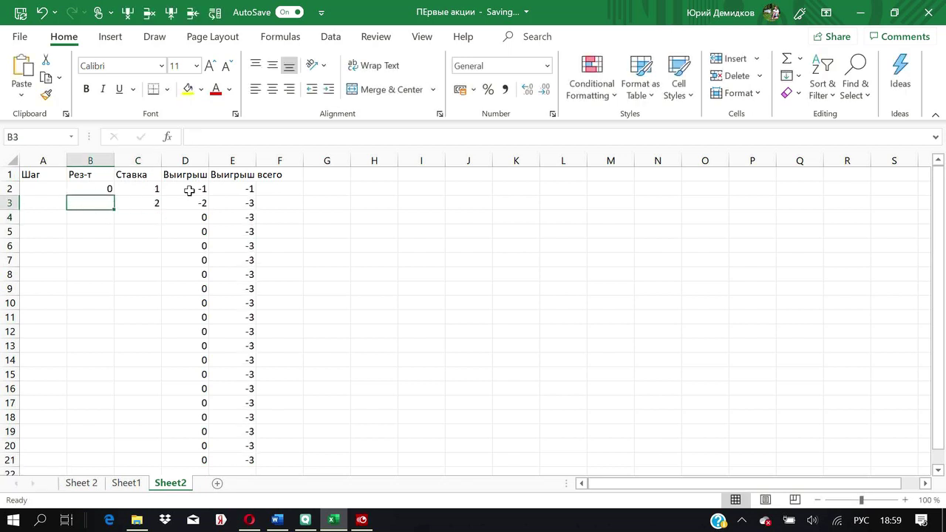
type("1")
key("Down")
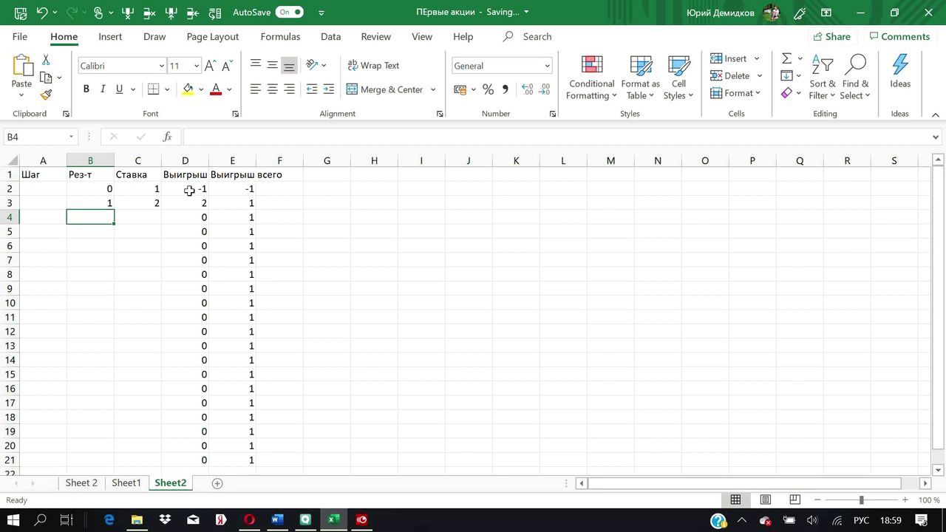
Step: Compare the winnings and total winnings of the first two rounds in rows 2 and 3
key("Up")
key("Right")
key("Right")
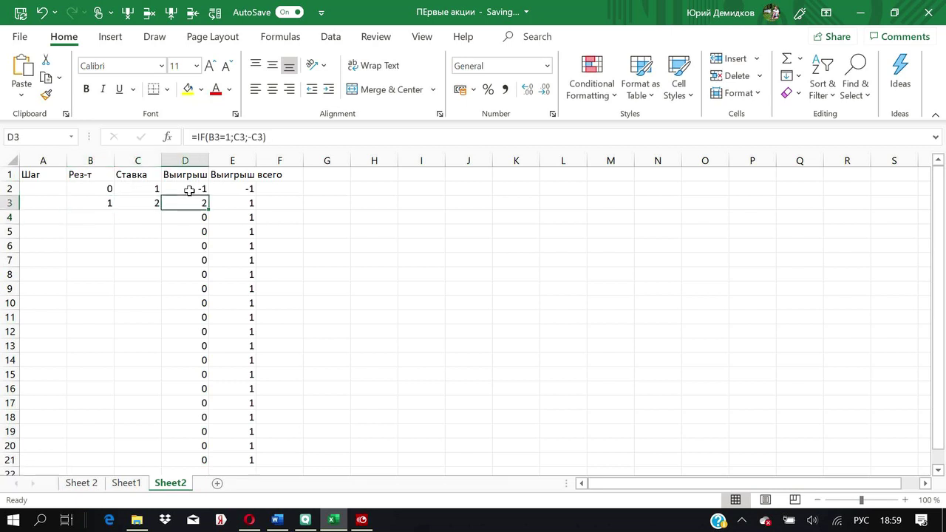
key("Right")
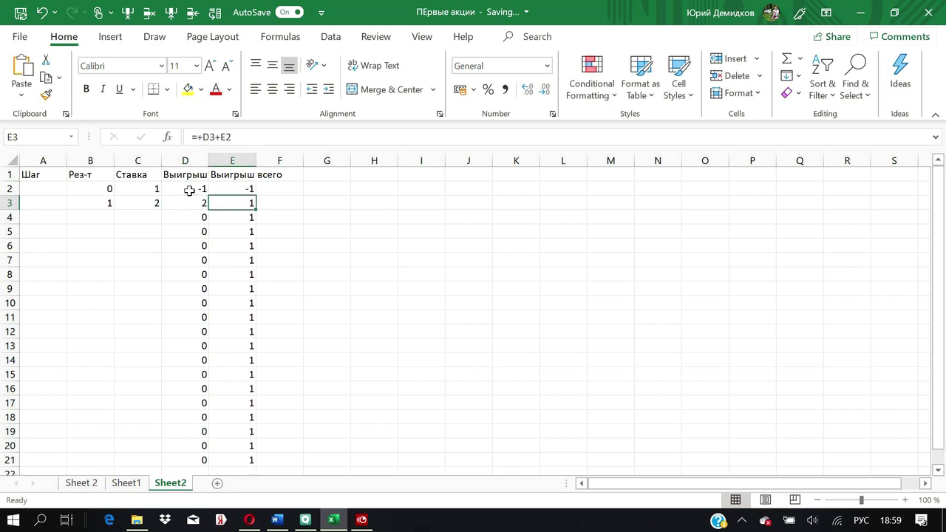
key("Up")
key("Left")
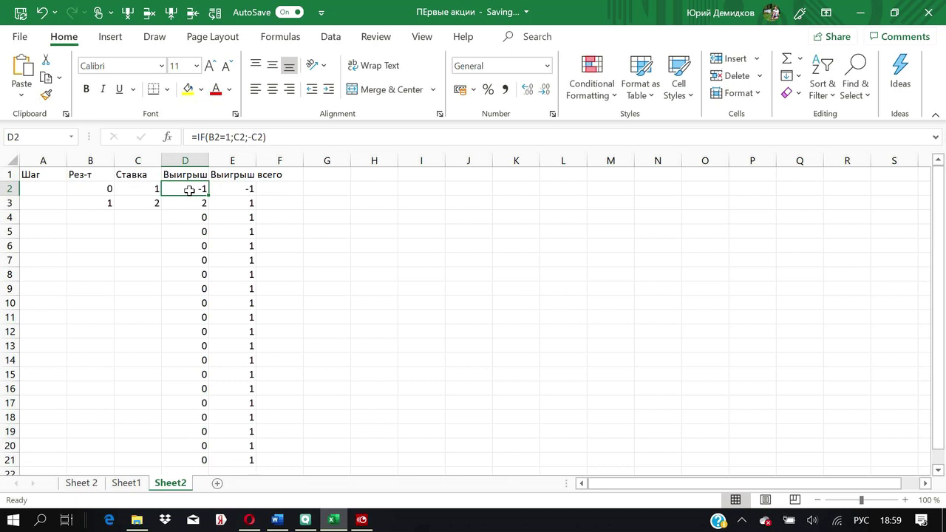
key("Right")
key("Down")
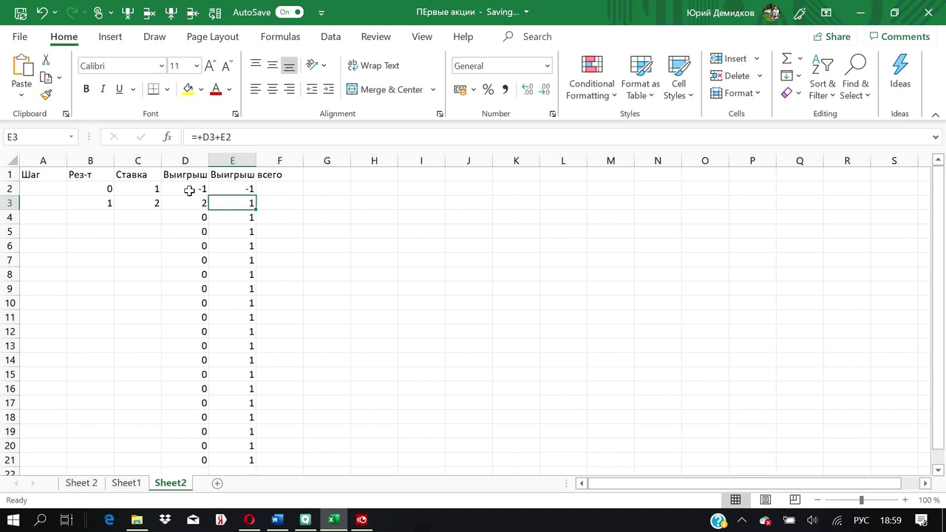
key("Left")
key("Left")
key("Left")
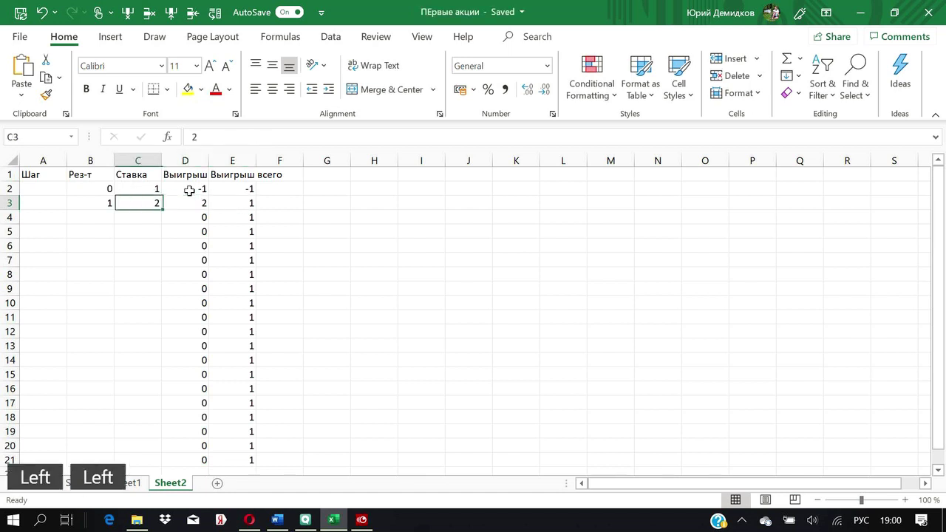
key("Right")
key("Right")
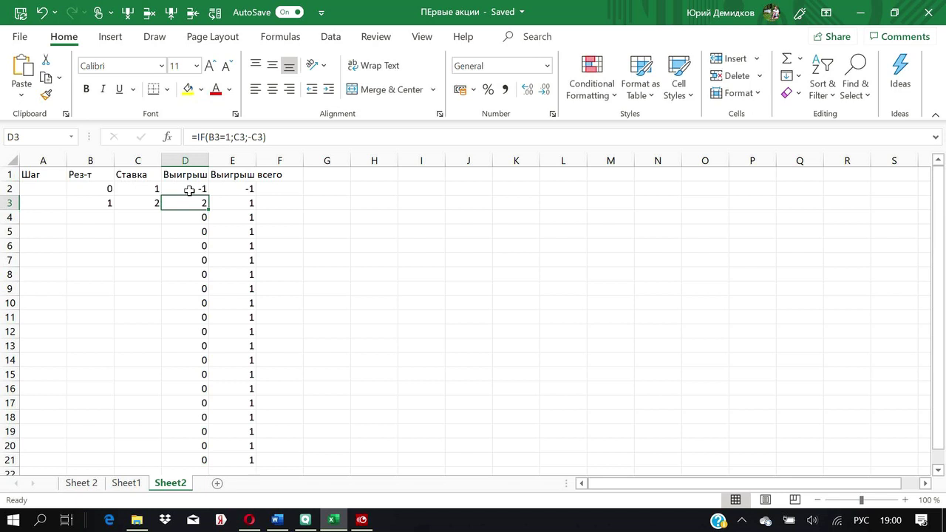
Step: Set the second round's result in B3 to 0 and check its winnings in D3
key("Left")
key("Left")
type("0")
key("Return")
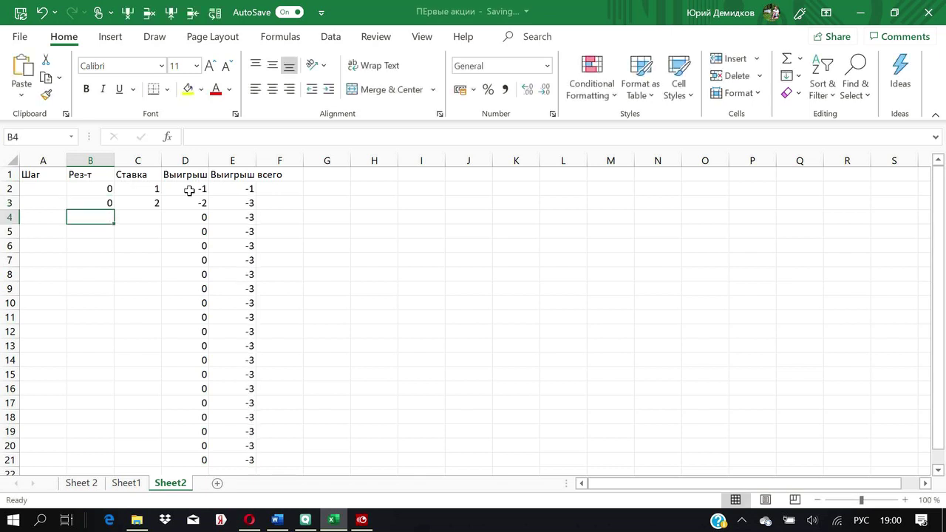
key("Up")
key("Right")
key("Right")
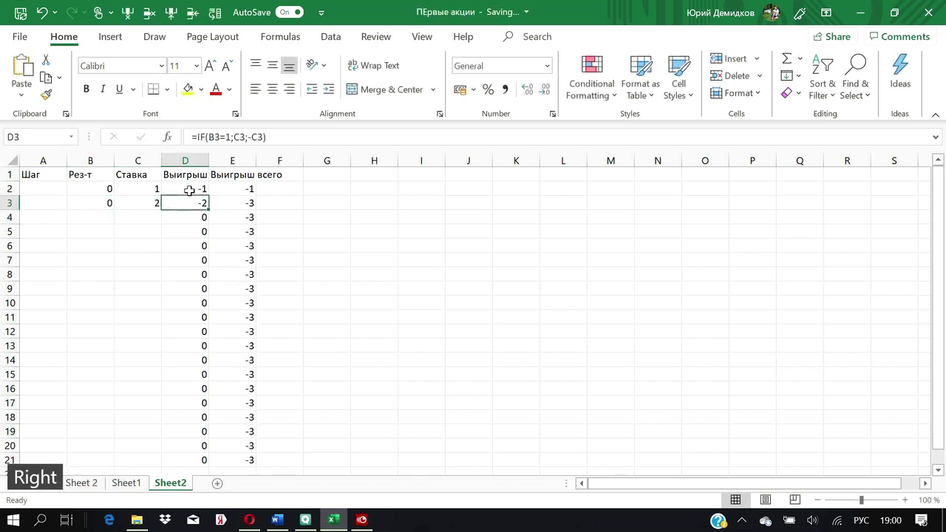
Step: Check the second round's total winnings in E3 and enter a bet of 4 for the third round in C4
key("Right")
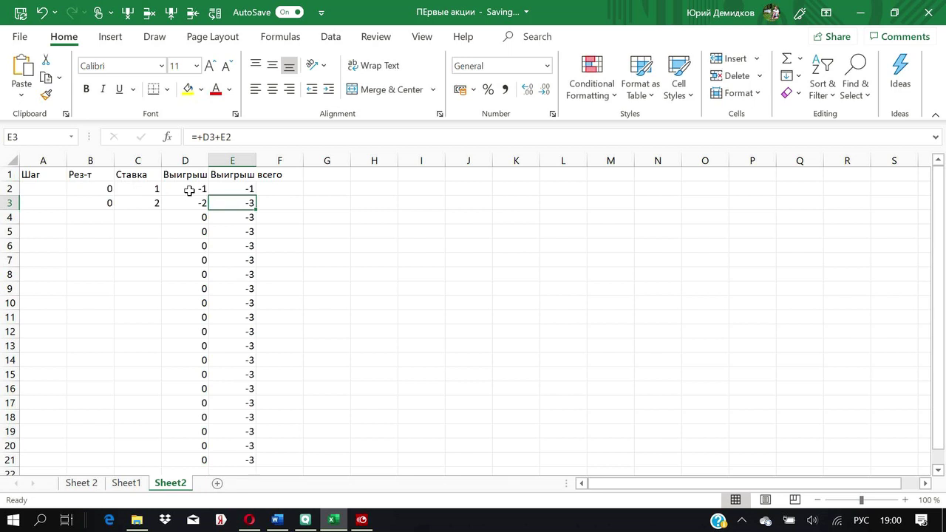
key("Left")
key("Left")
key("Down")
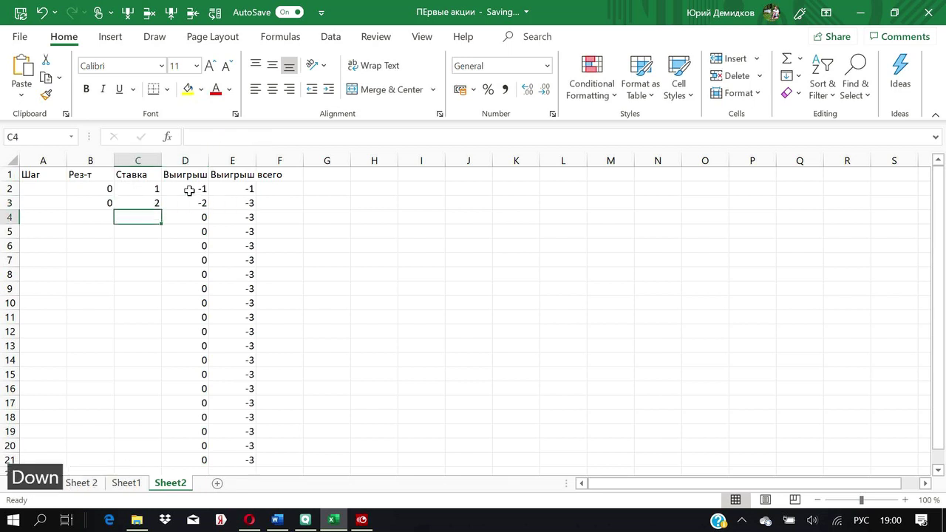
type("4")
key("Left")
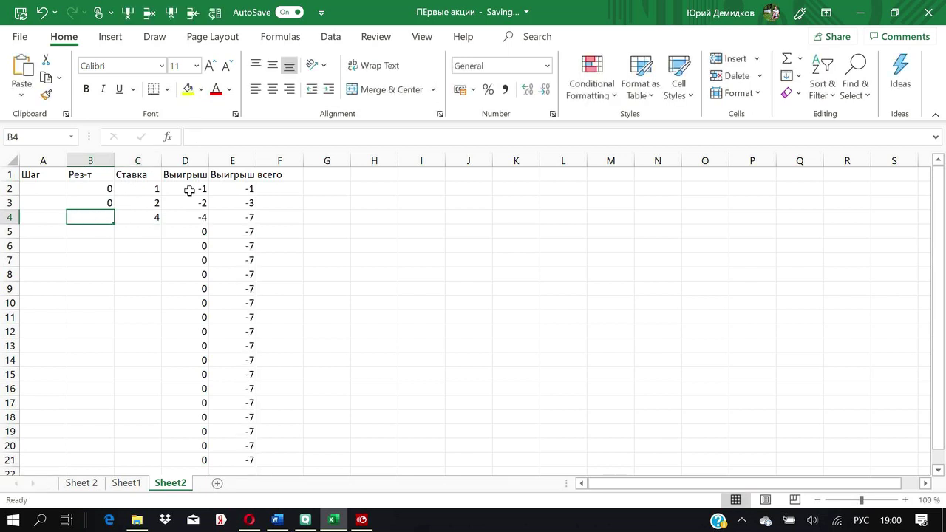
Step: Set the third round's result in B4 to 1 and check the winnings across row 4
type("1")
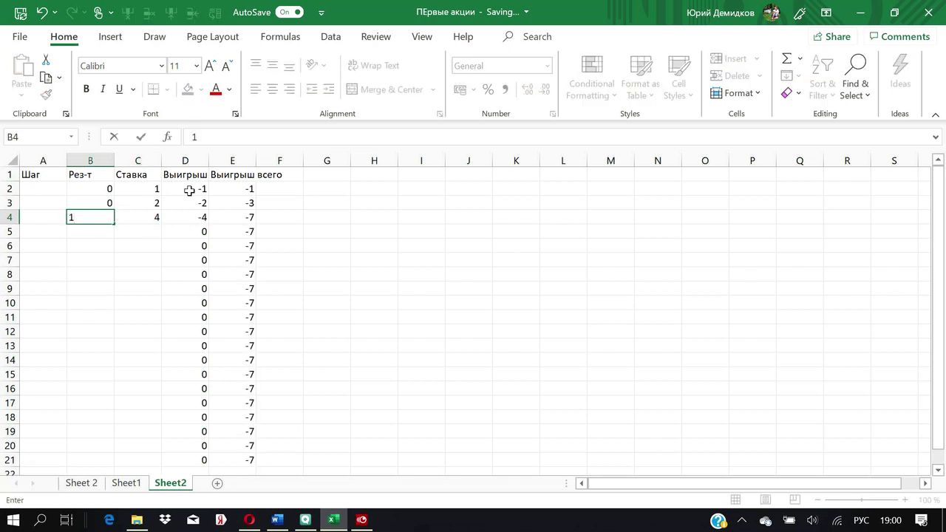
key("Down")
key("Up")
key("Right")
key("Right")
key("Right")
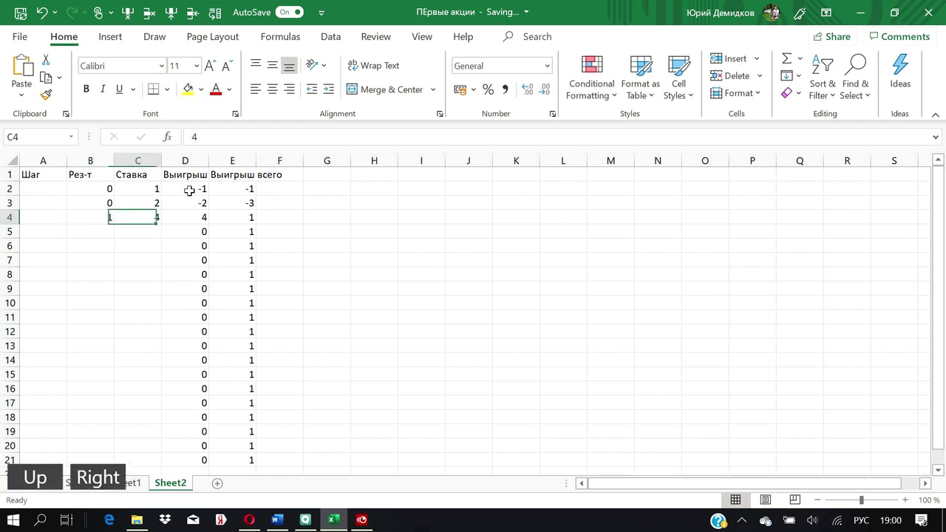
Step: Set the third round's result in B4 to 0
key("Left")
key("Left")
key("Left")
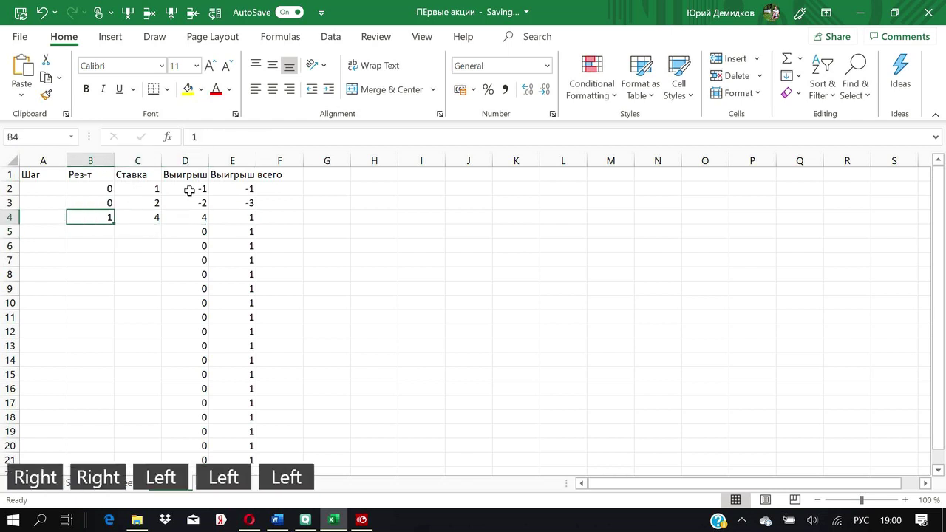
type("10")
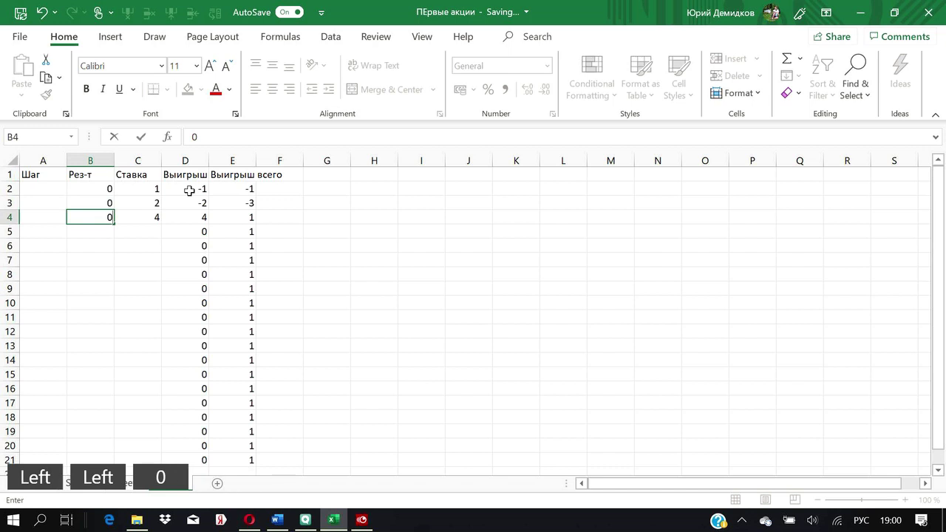
key("Left")
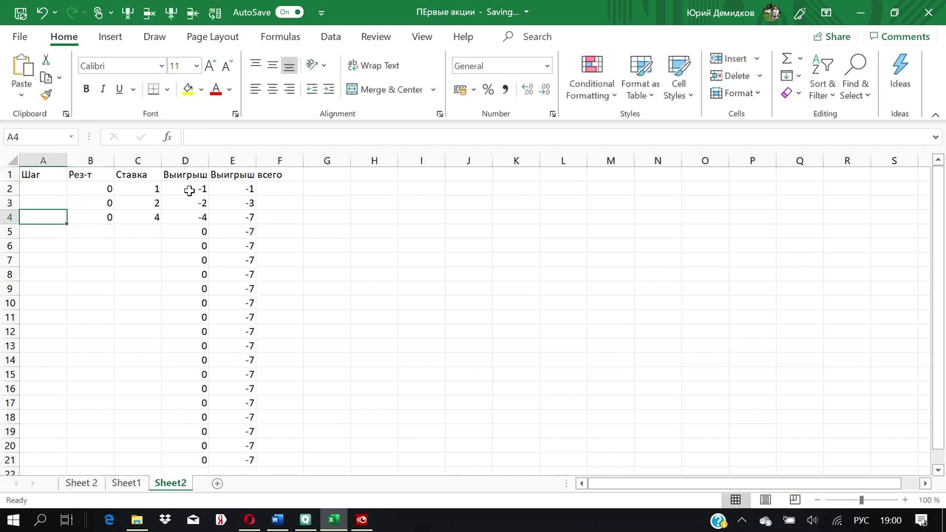
Step: Enter a bet of 8 in C5 and a result of 0 in B5 for the fourth round
key("Right")
key("Right")
key("Down")
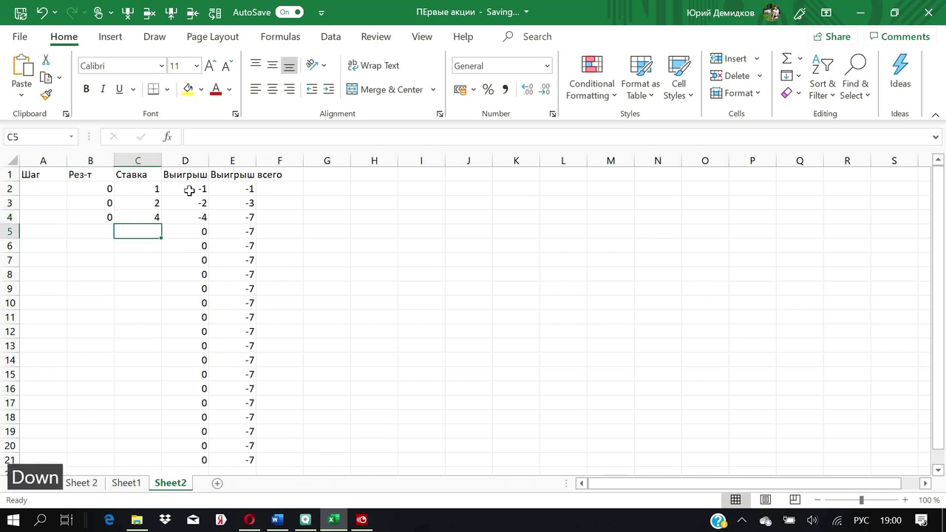
type("8")
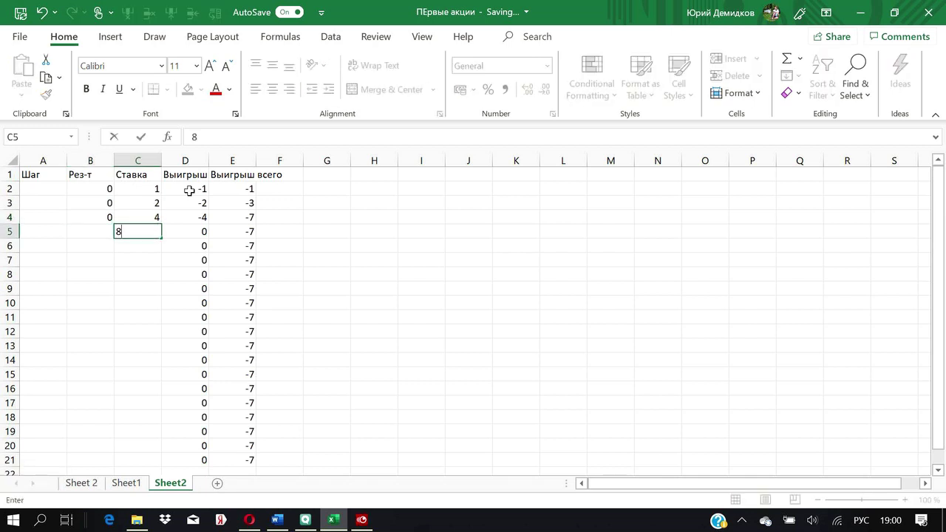
key("Left")
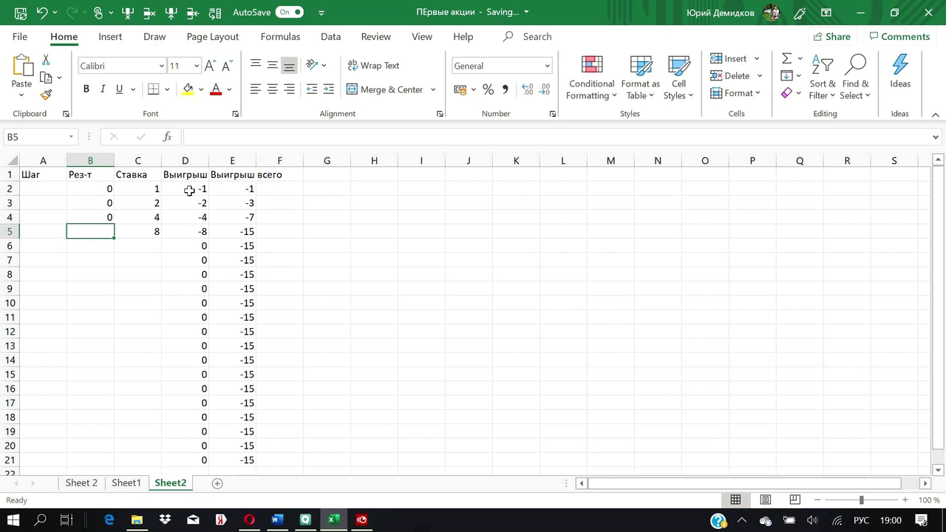
type("0")
key("Right")
key("Left")
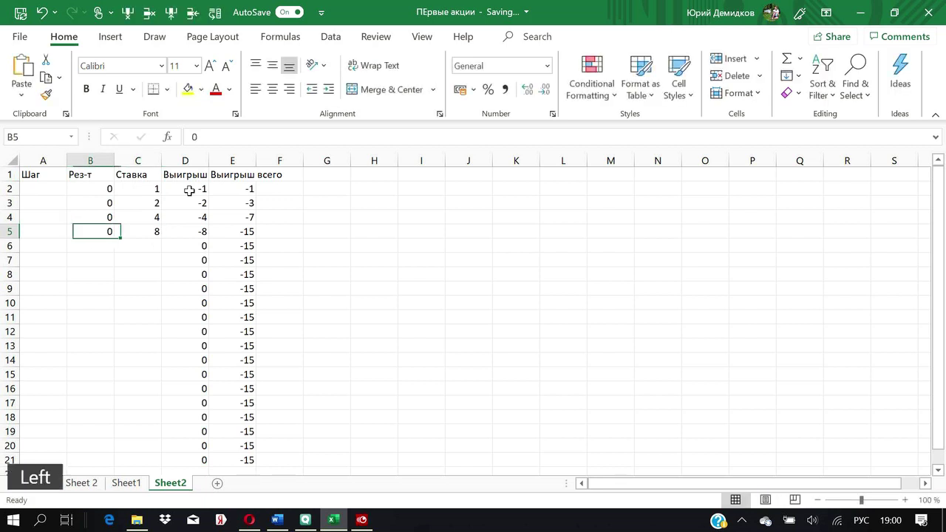
Step: Set the fourth round's result in B5 to 1 and check its winnings and total winnings in row 5
type("1")
key("Down")
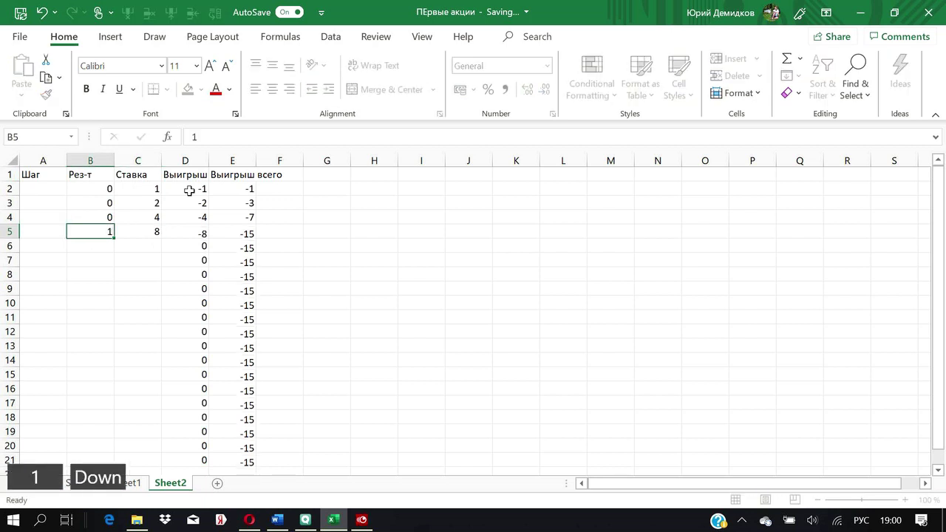
key("Up")
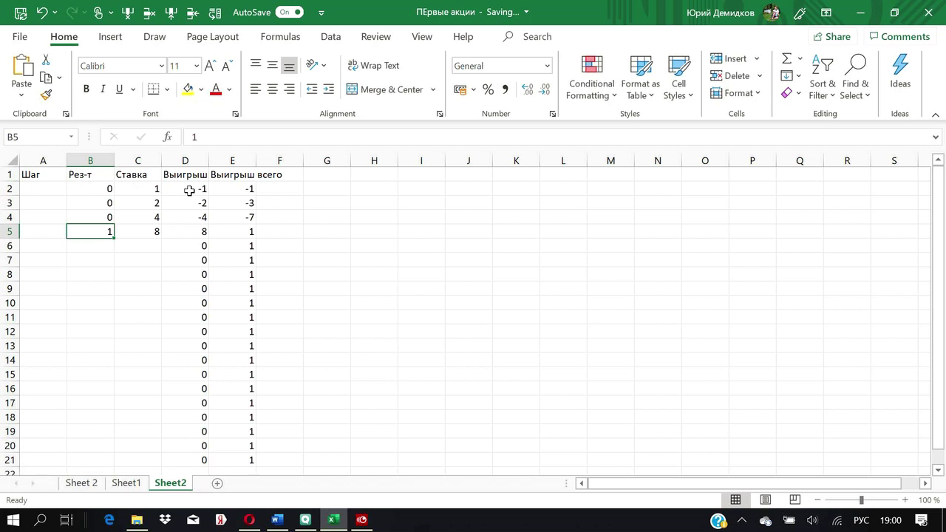
key("Right")
key("Right")
key("Right")
key("Left")
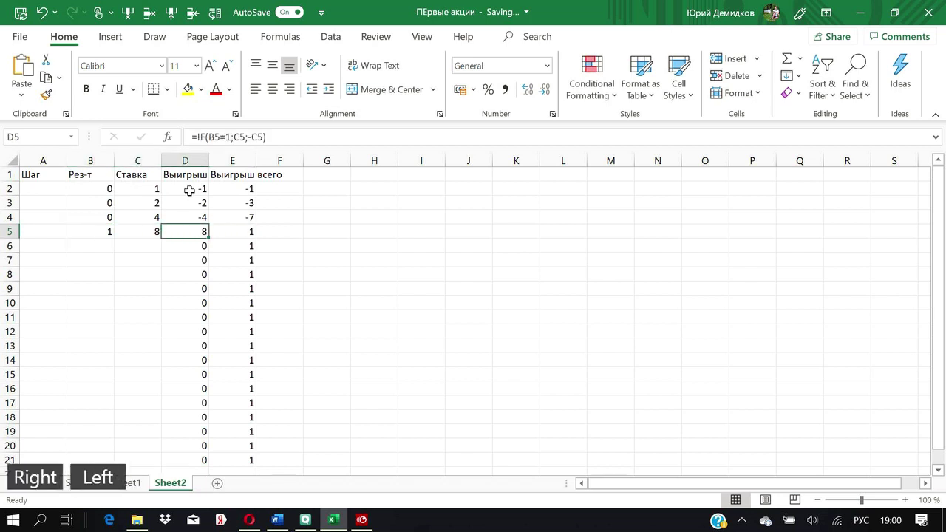
Step: Set the fourth round's result in B5 to 0 and check its winnings and total winnings in row 5
key("Left")
key("Left")
key("Right")
key("Down")
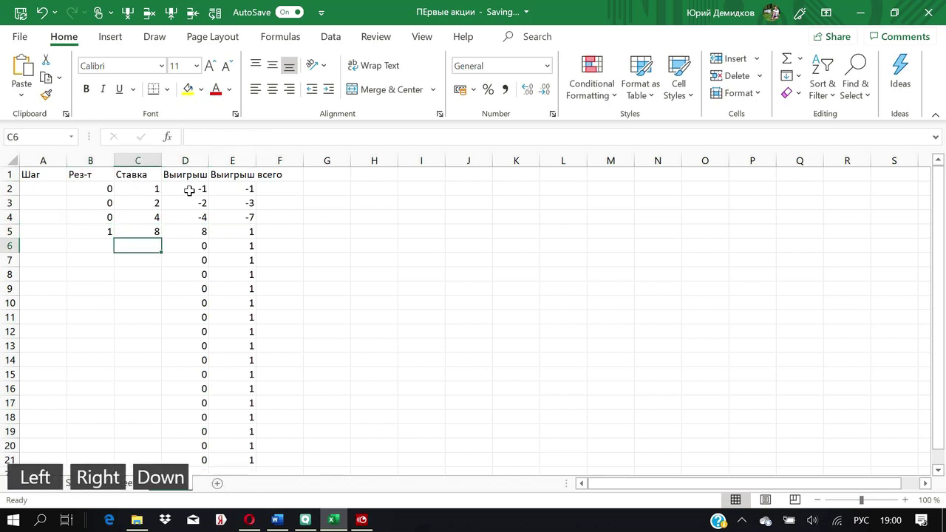
key("Left")
key("Up")
type("0")
key("Right")
key("Right")
key("Right")
key("Right")
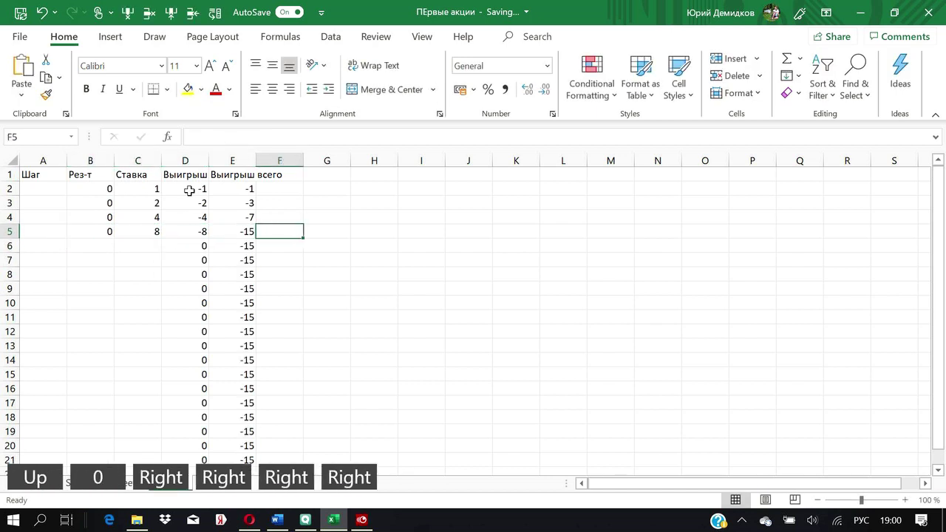
Step: Enter a bet of 16 in C6 and a result of 0 in B6 for the fifth round
key("Left")
key("Left")
key("Down")
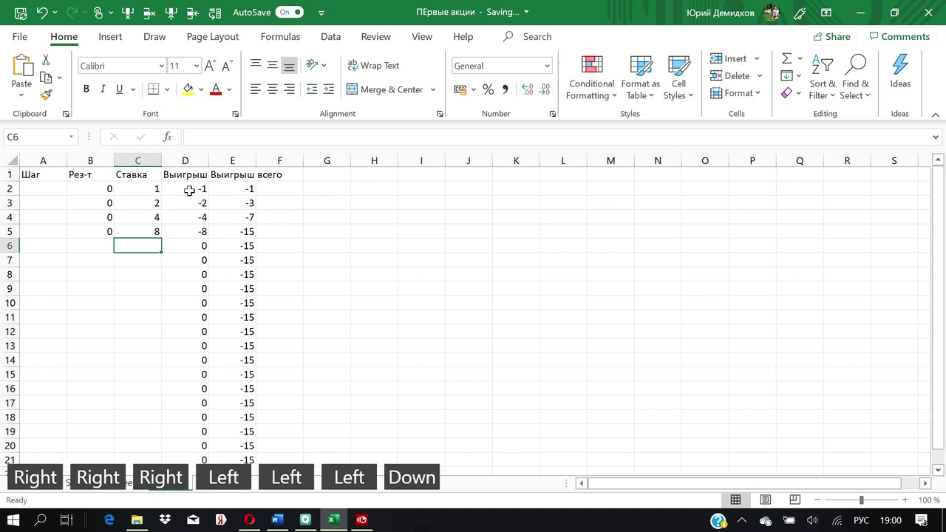
type("16")
key("Left")
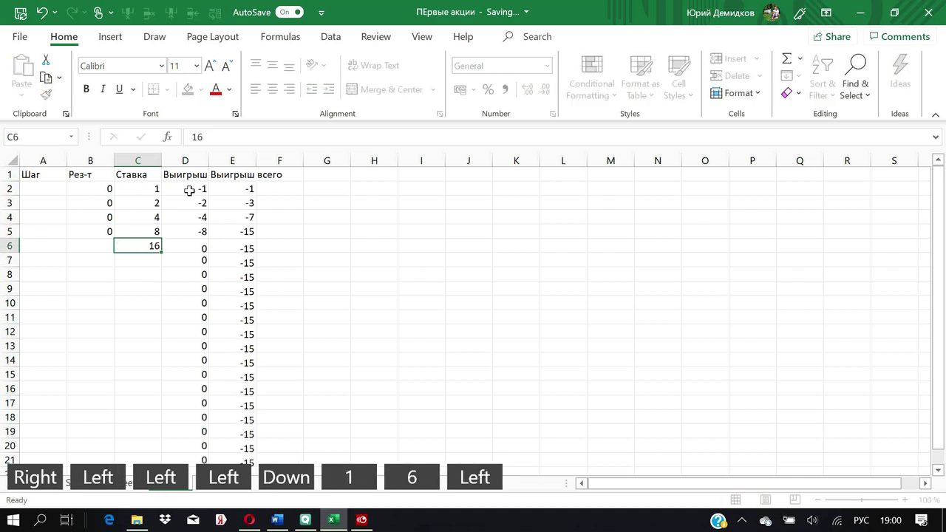
type("0")
key("Right")
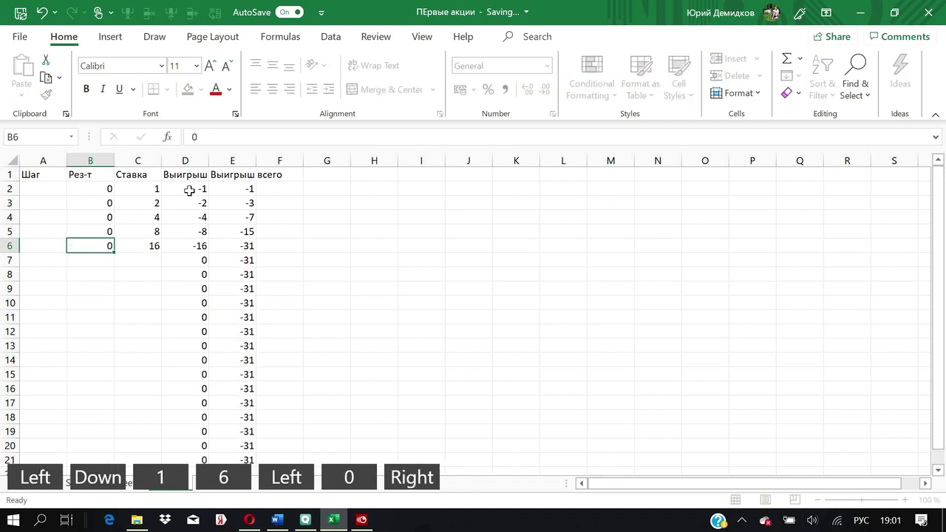
Step: Set the fifth round's result in B6 to 1
key("Left")
type("1")
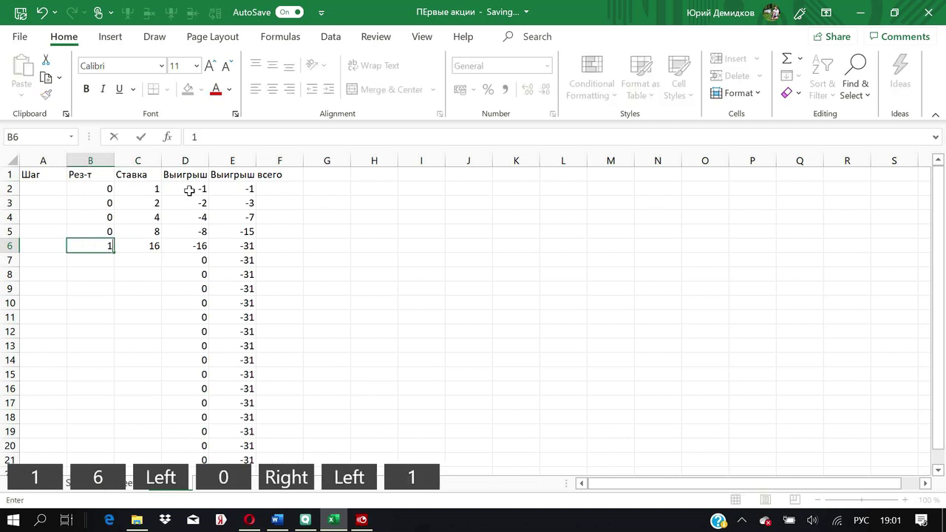
key("Right")
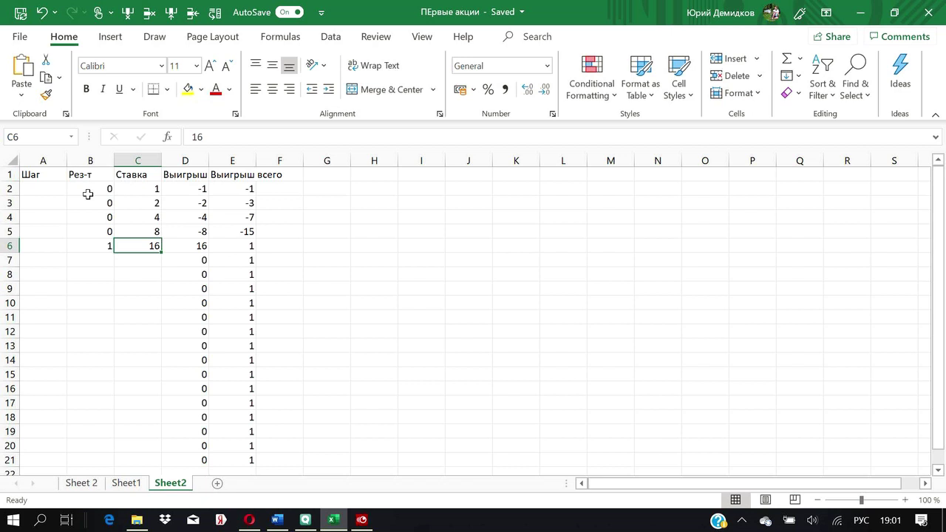
Step: Review the results of the first five rounds from B2 down to B6 and the fifth round's bet in C6
left_click(89, 191)
key("Down")
key("Down")
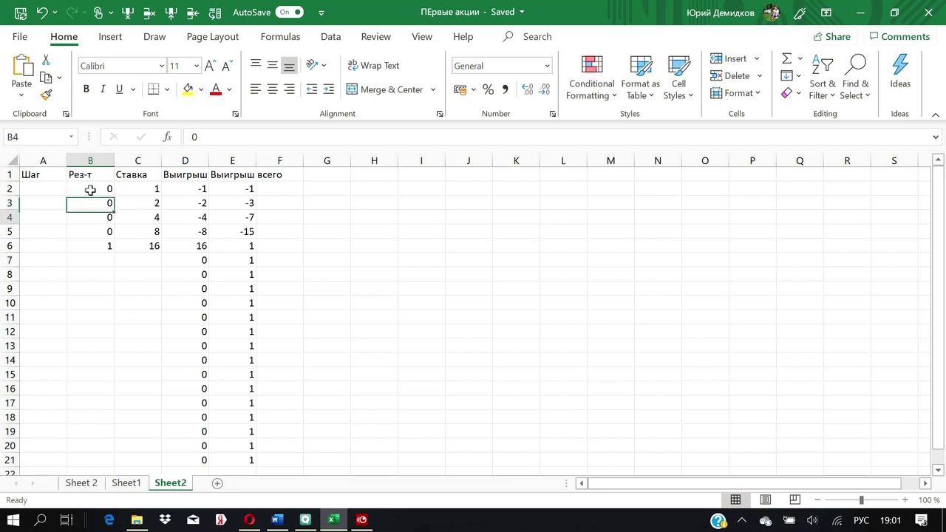
key("Down")
key("Down")
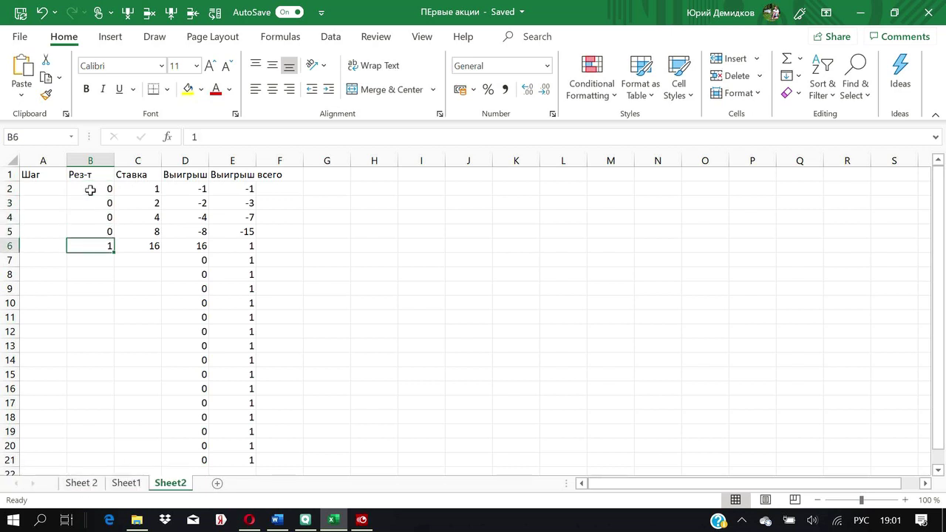
key("Left")
key("Right")
key("Right")
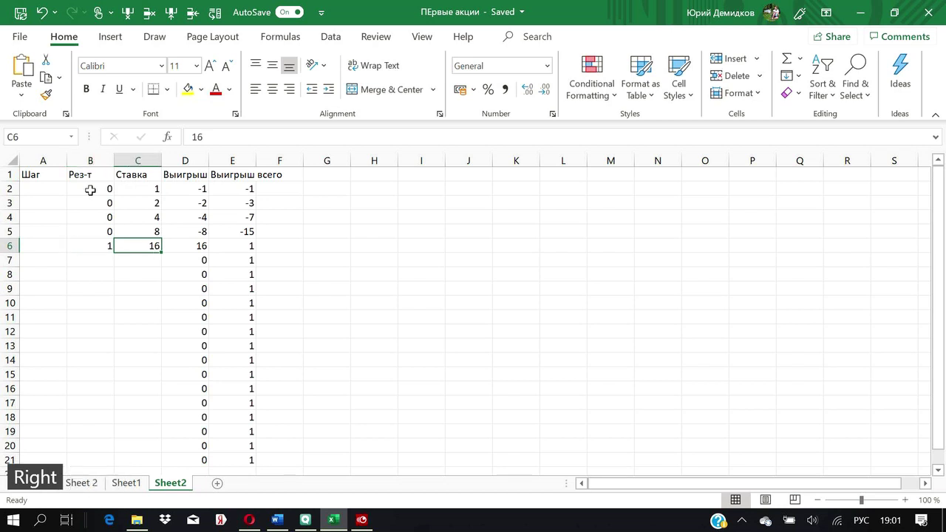
Step: Enter a bet of 1 in C7 and a result of 0 in B7 for the sixth round
key("Down")
type("1")
key("Left")
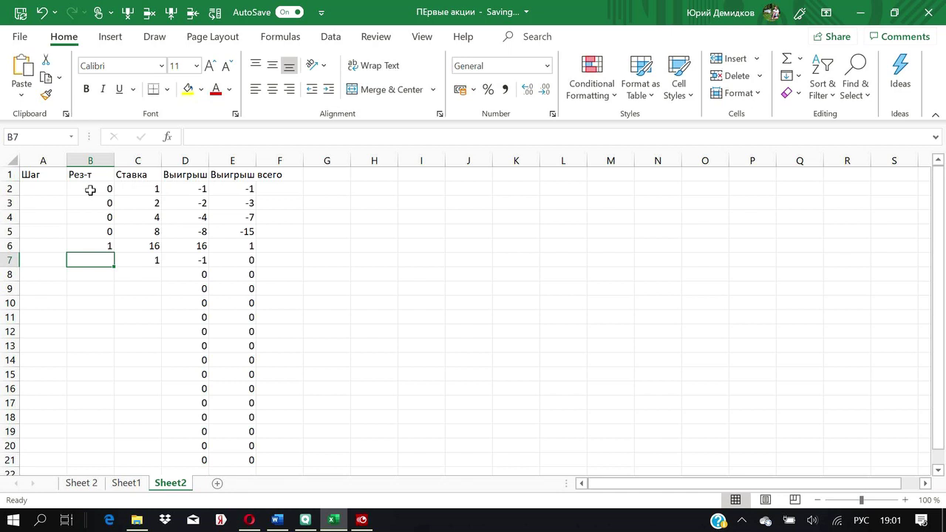
type("0")
key("Right")
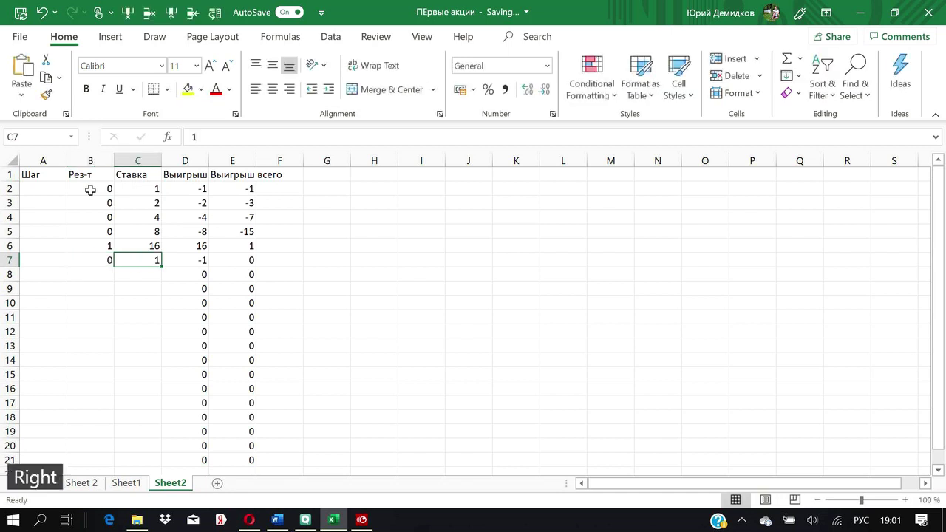
Step: Enter a bet of 2 in C8 and a result of 0 in B8 for the seventh round and check its winnings
key("Down")
type("2")
key("Down")
key("Up")
key("Left")
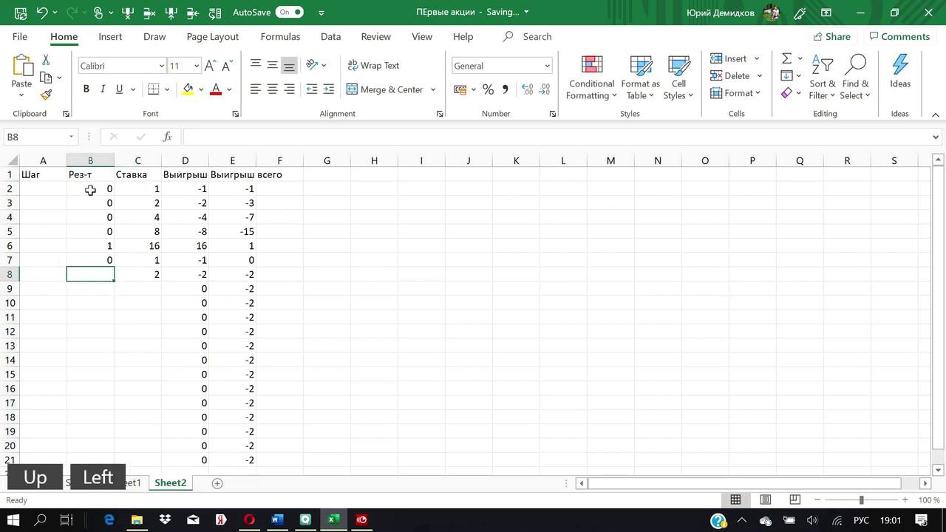
type("0")
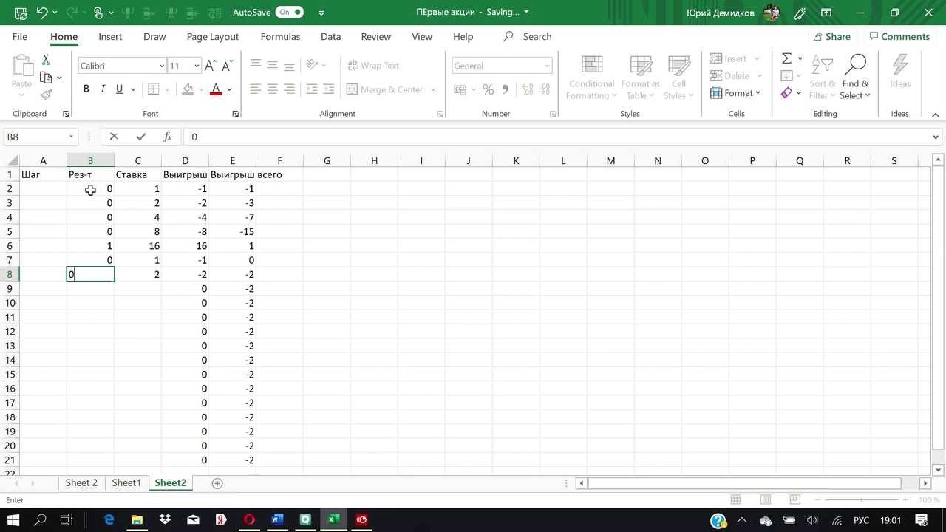
key("Right")
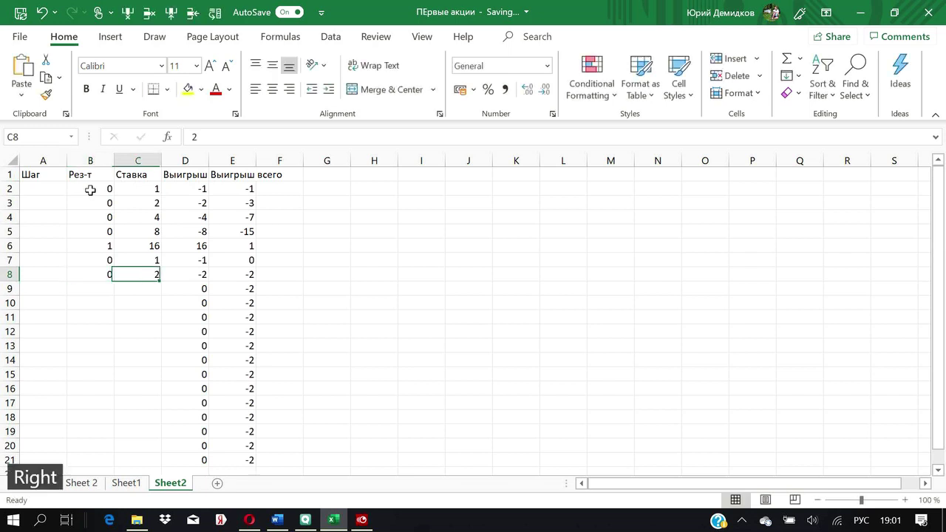
key("Right")
key("Right")
key("Left")
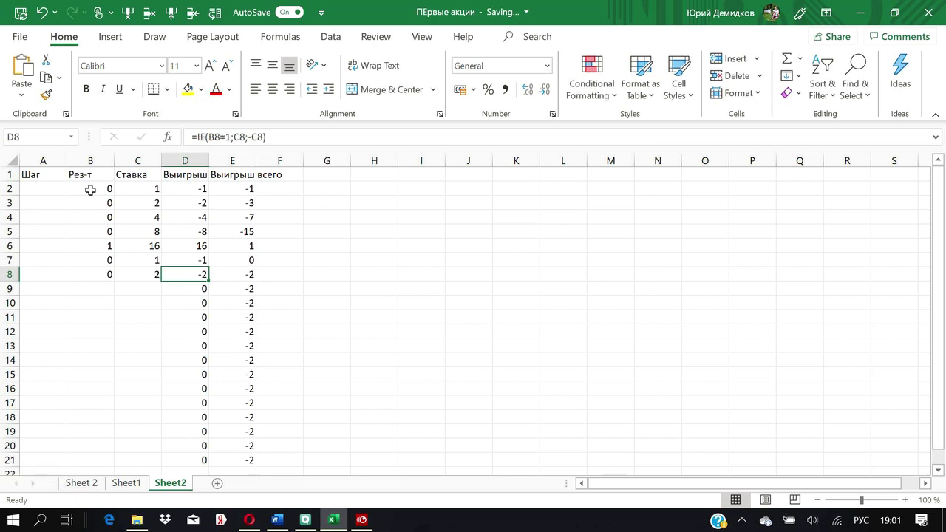
Step: Enter a bet of 4 in C9 and a result of 1 in B9 for the eighth round
key("Left")
key("Down")
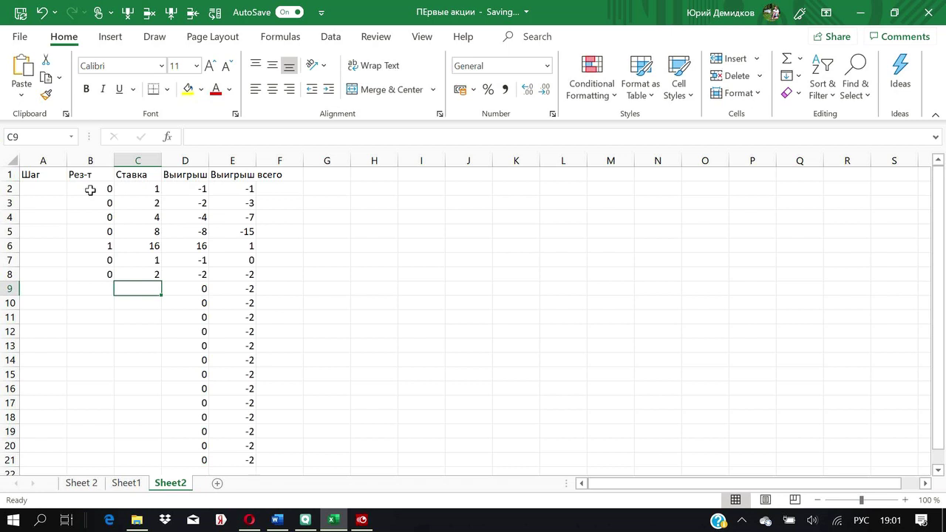
type("4")
key("Left")
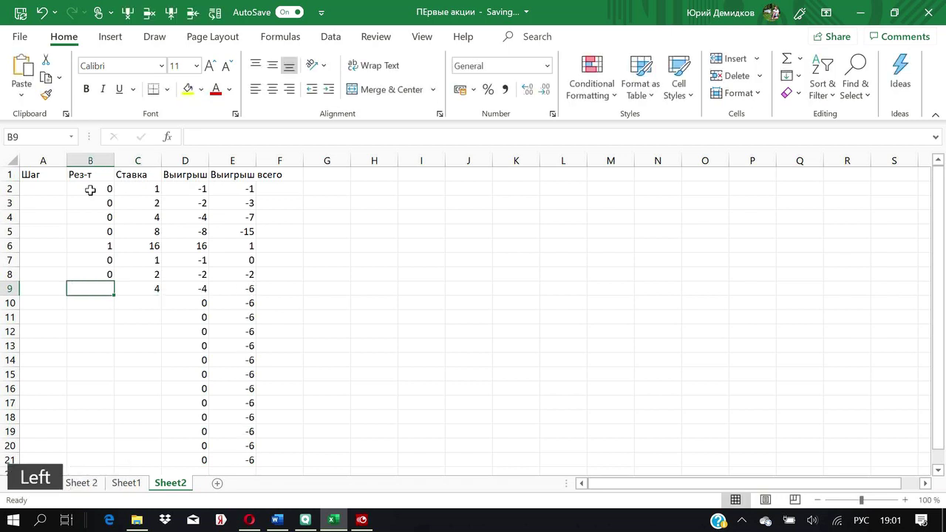
type("1")
key("Down")
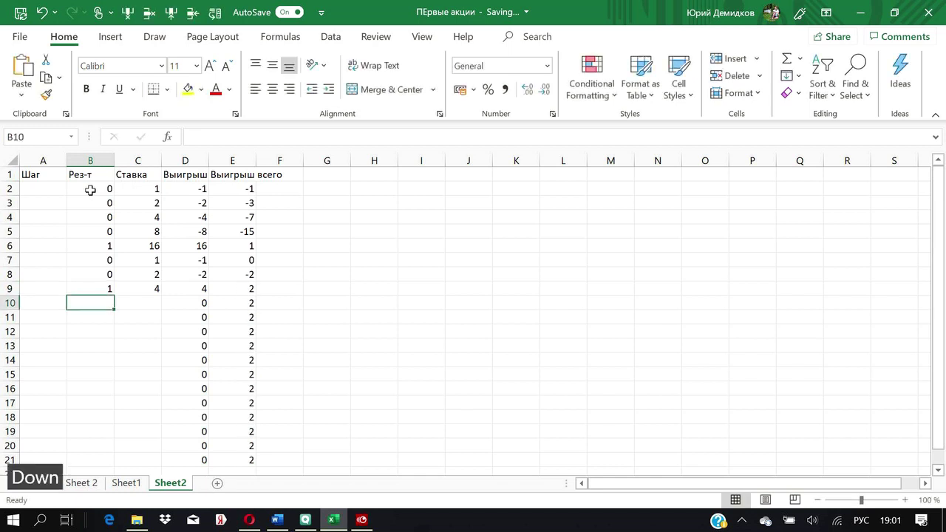
key("Up")
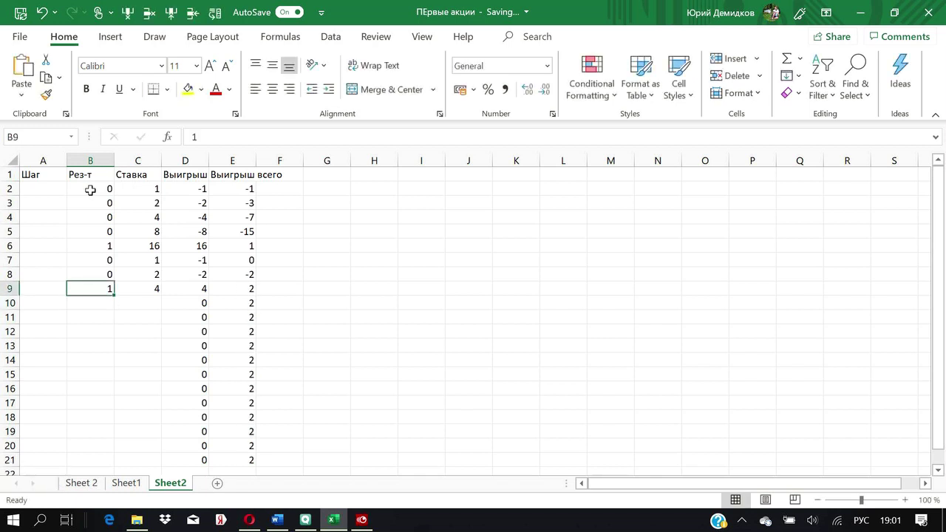
Step: Review the eighth round's result, bet, winnings and total winnings across row 9, from B9 to E9
key("Right")
key("Right")
key("Right")
key("Left")
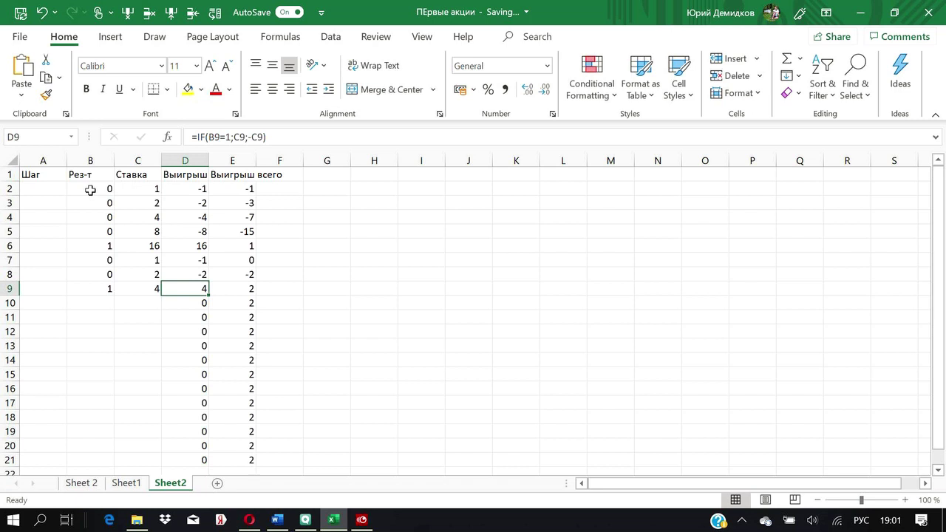
key("Right")
key("Right")
key("Left")
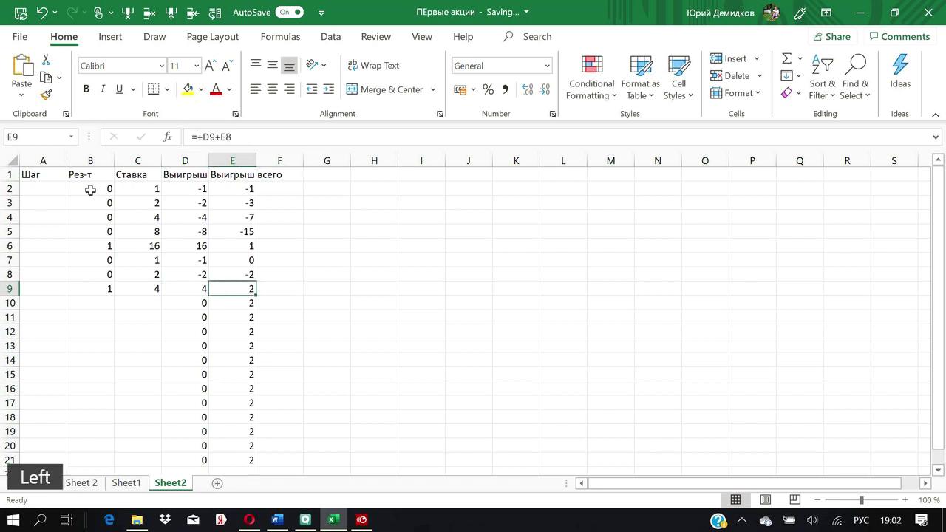
key("Left")
key("Left")
key("Left")
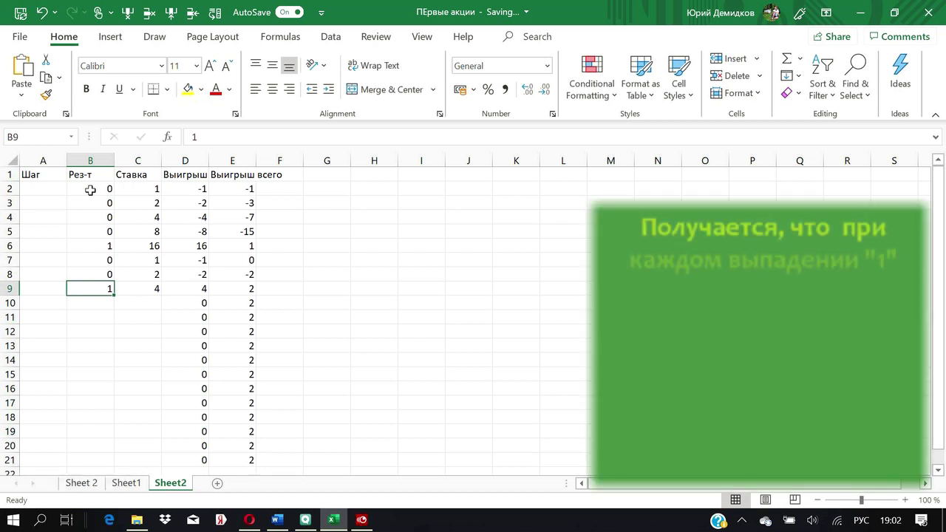
key("Right")
key("Right")
key("Right")
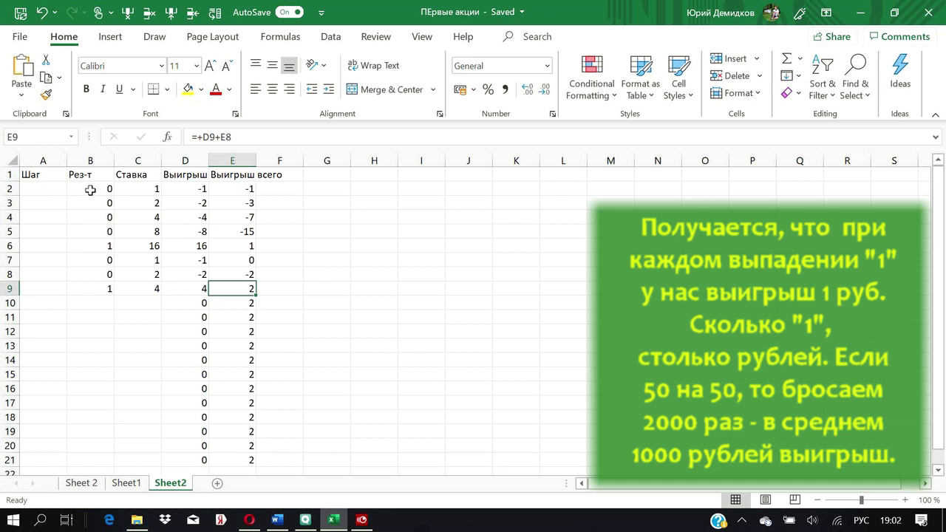
key("Left")
key("Left")
key("Left")
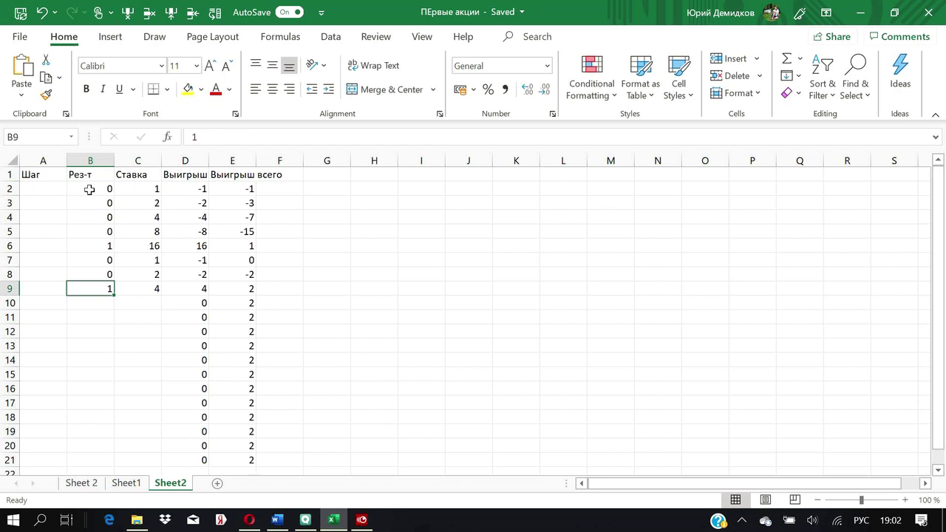
Step: Review the results from B2 down to B6 and the fifth round's bet, winnings and total across row 6
left_click(89, 190)
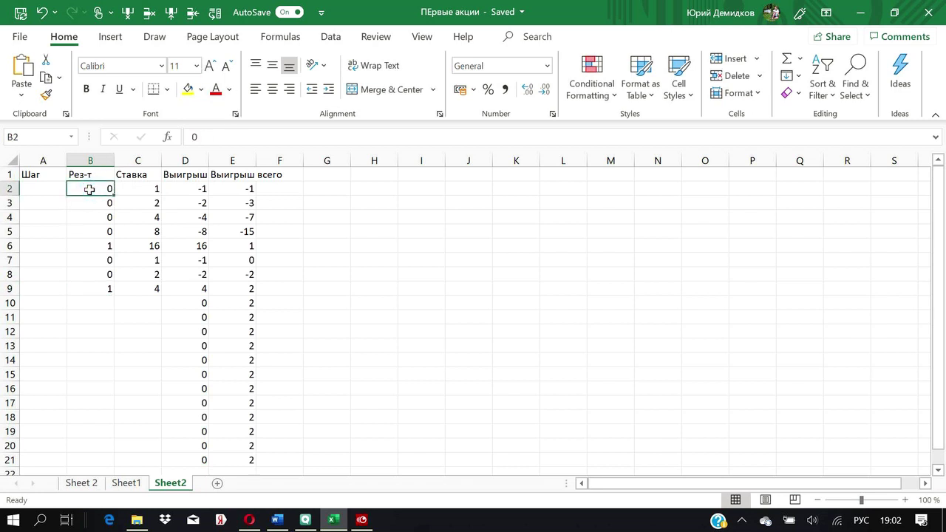
key("Return")
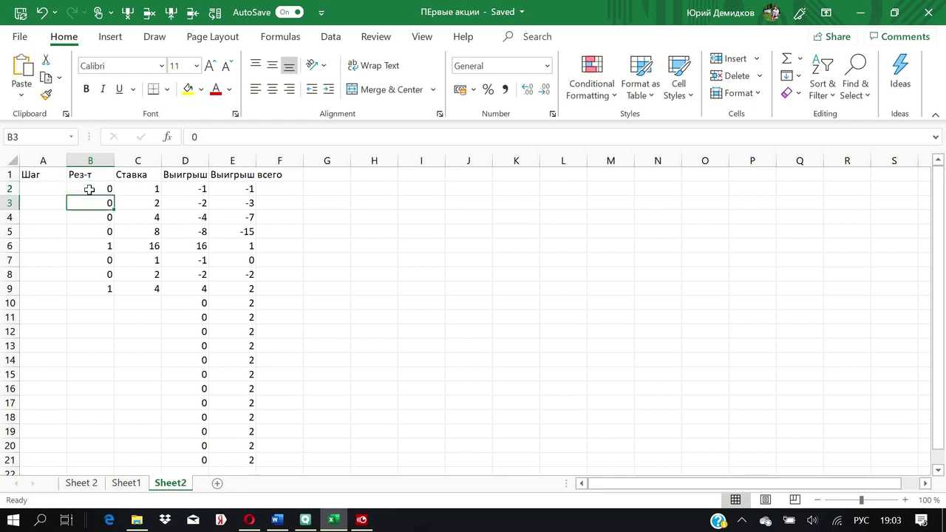
key("Down")
key("Down")
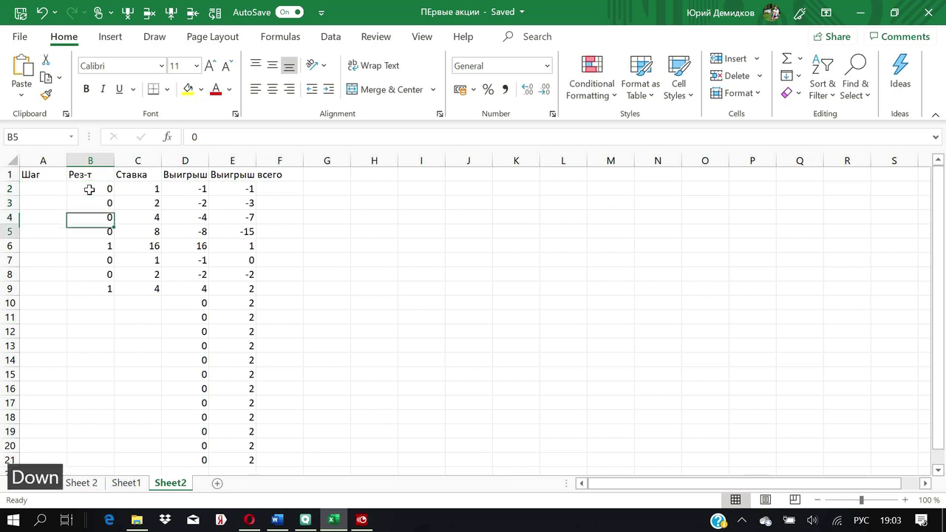
key("Down")
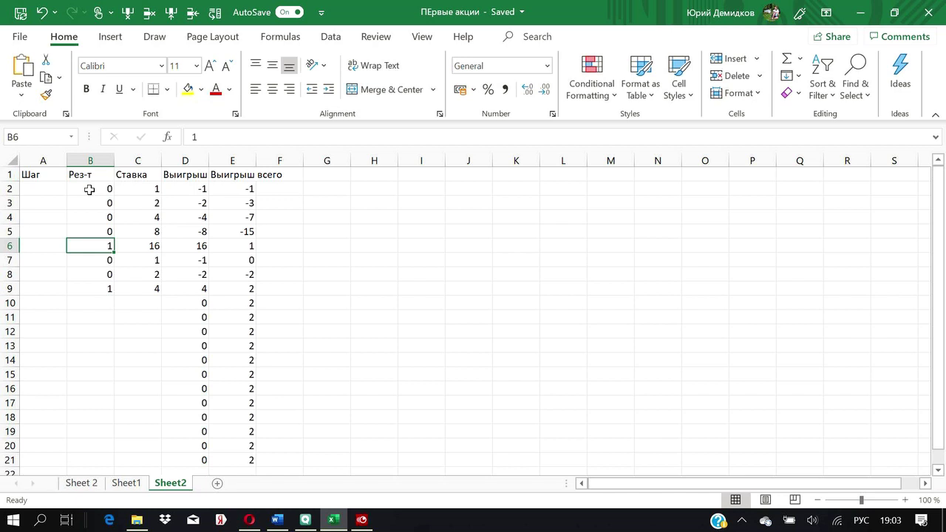
key("Right")
key("Right")
key("Right")
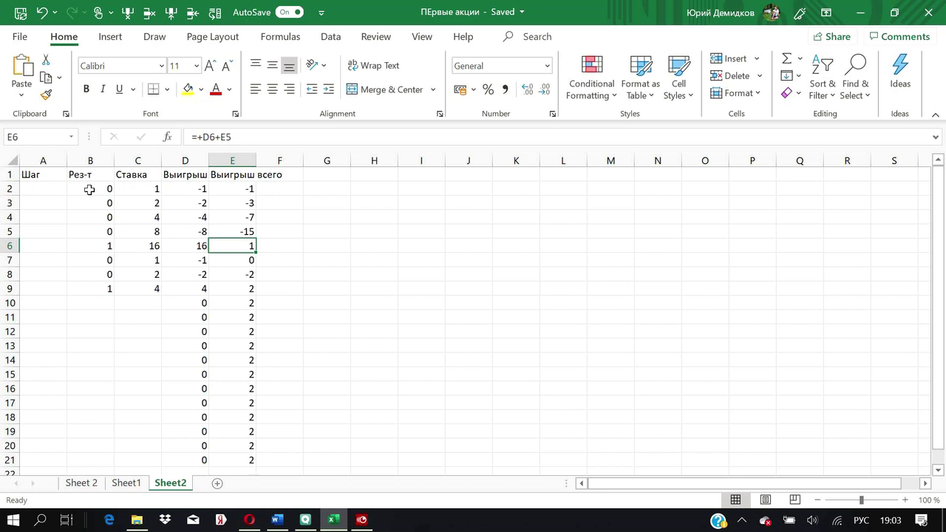
key("Left")
key("Left")
key("Left")
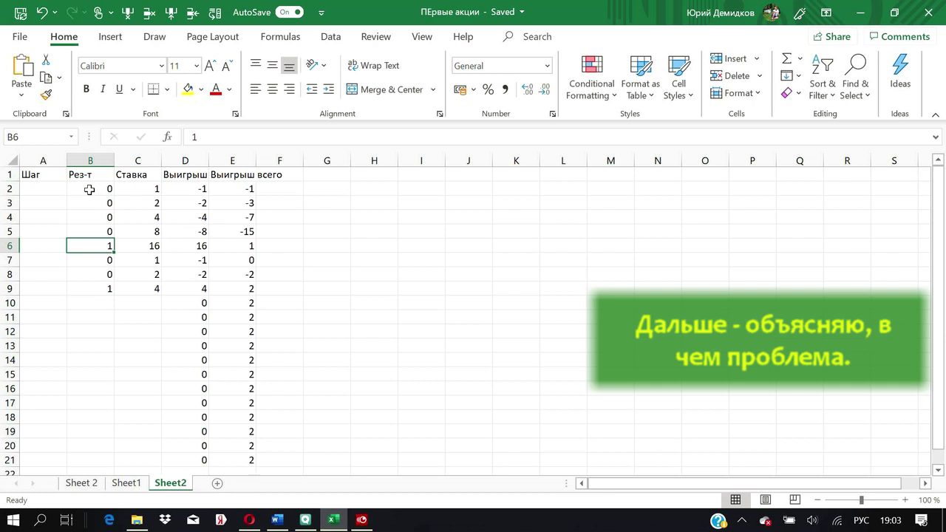
Step: Change the fifth round's result in B6 to 0
type("0")
key("Right")
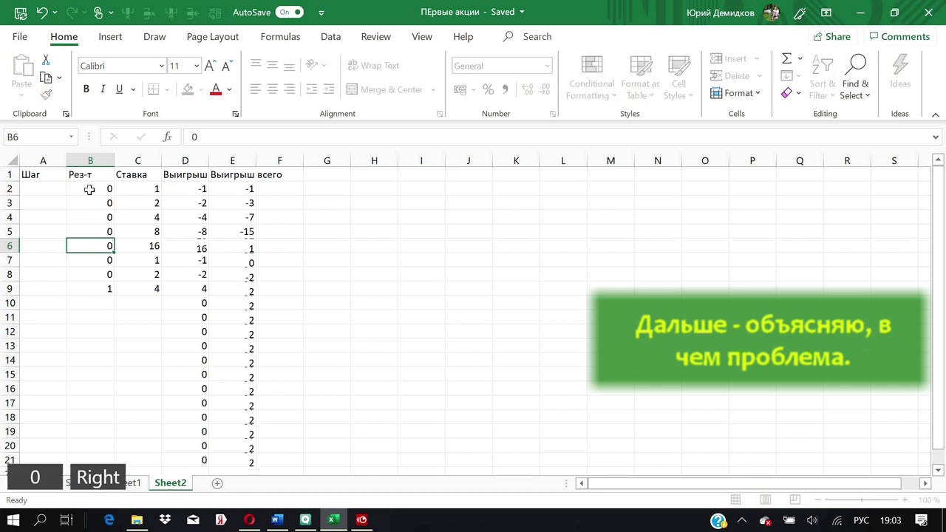
key("Left")
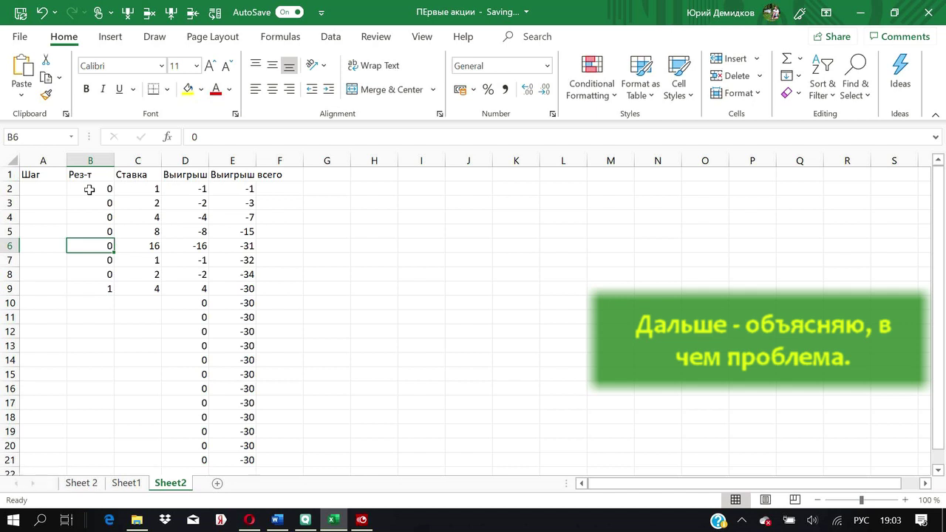
Step: Set the bets for the sixth, seventh and eighth rounds in C7, C8 and C9 to 32, 64 and 128
key("Right")
key("Down")
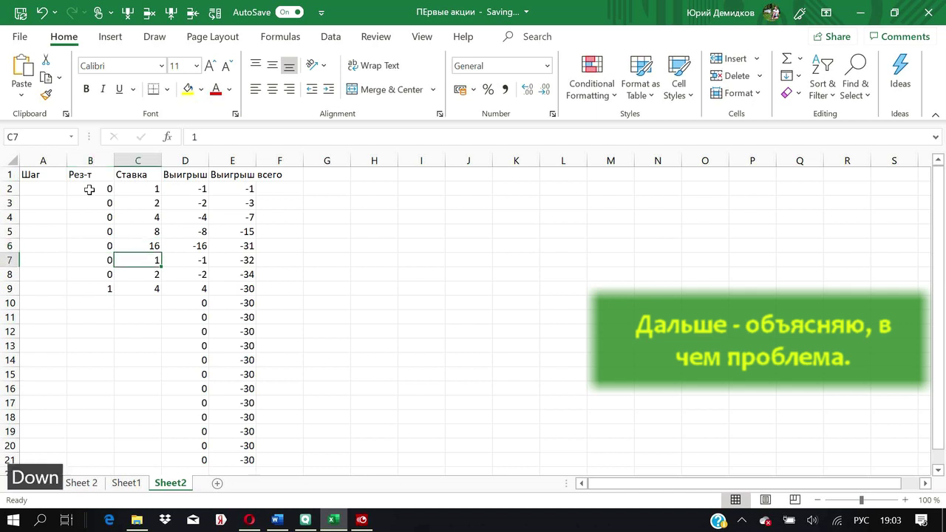
type("32")
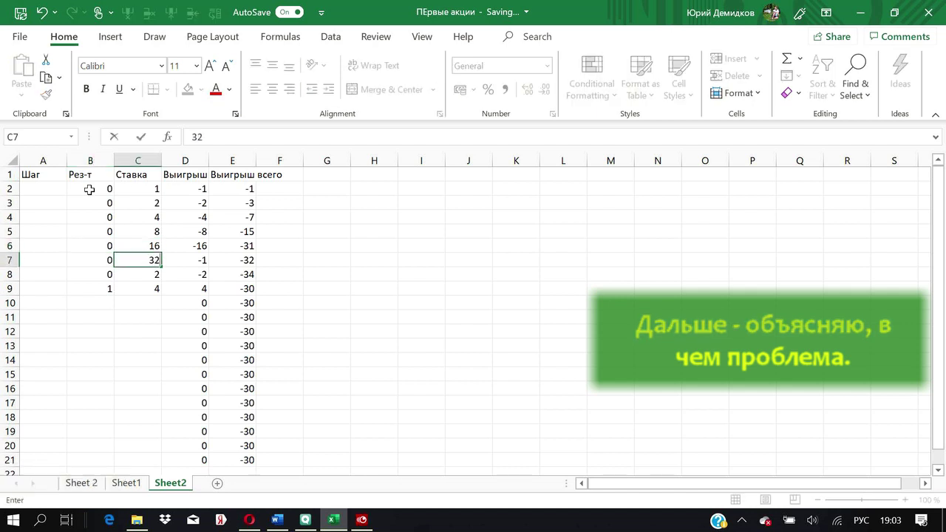
key("Return")
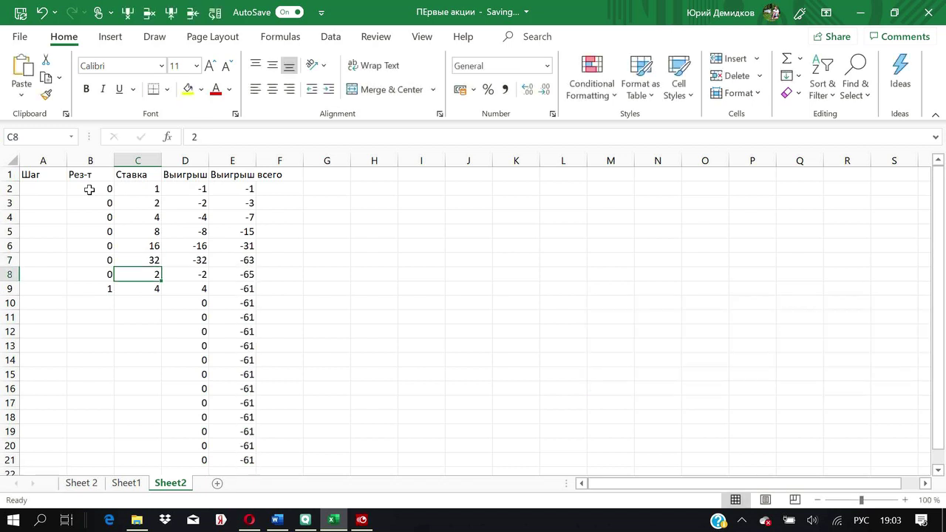
type("64")
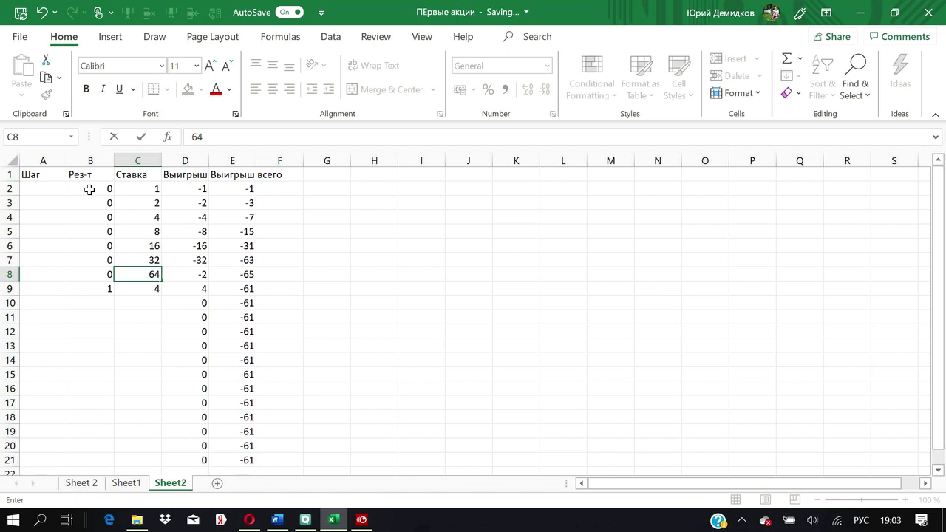
key("Return")
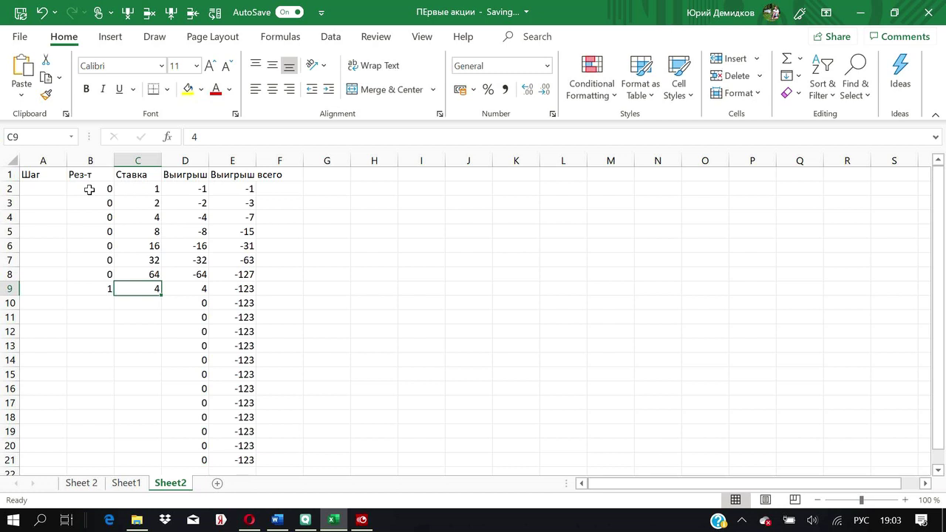
type("128")
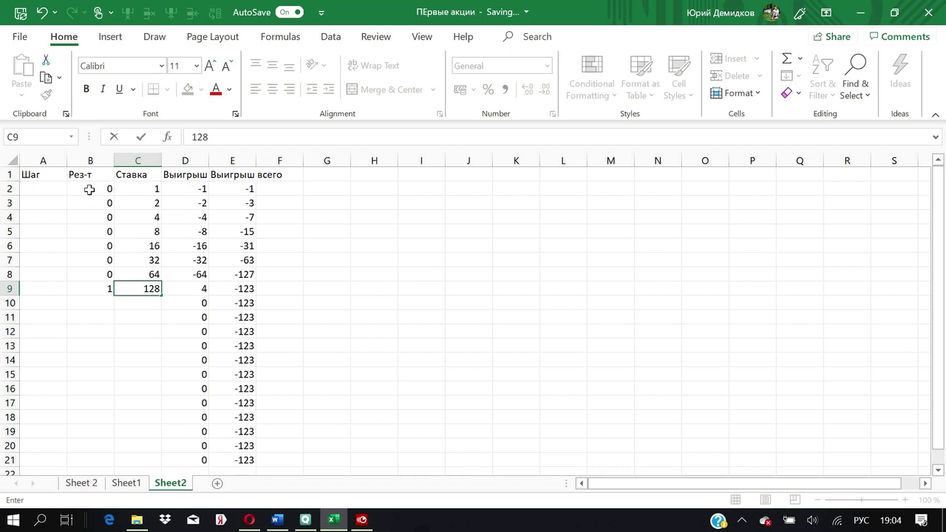
key("Down")
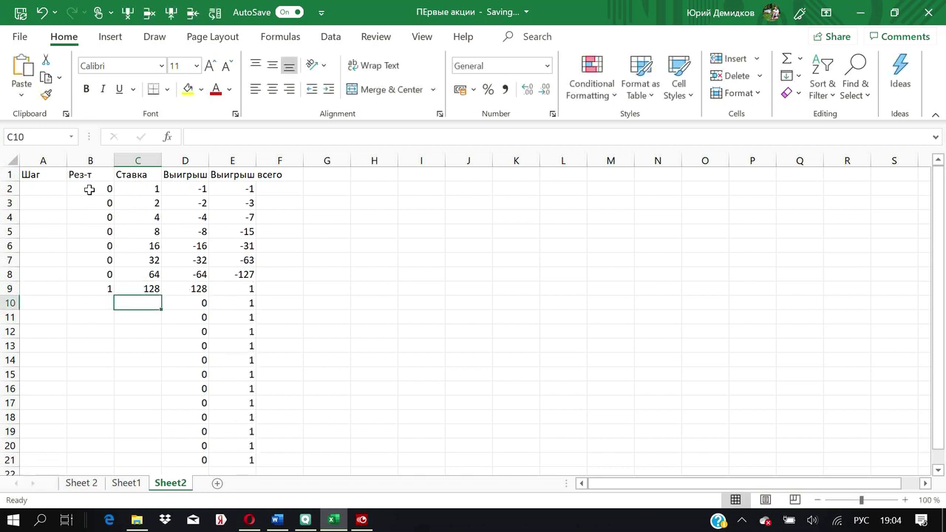
Step: Change the eighth round's result in B9 to 0
key("Up")
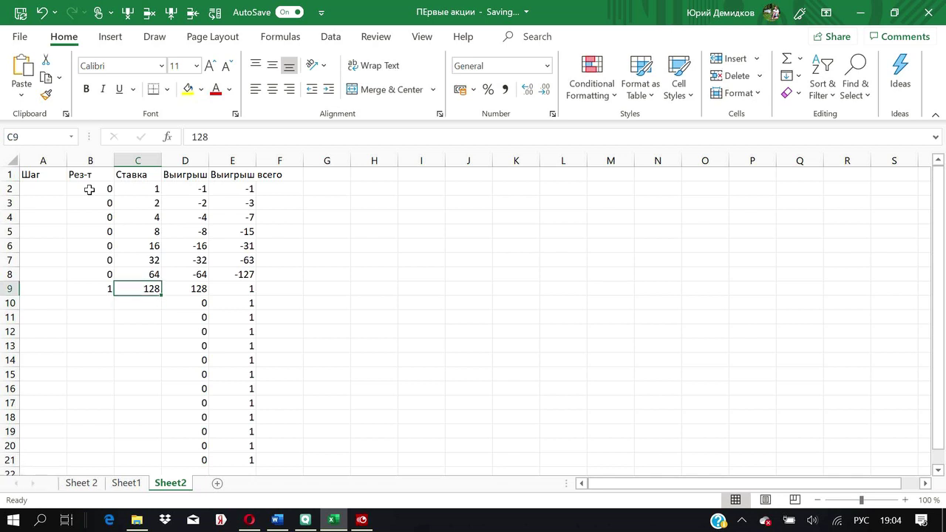
key("Left")
type("0")
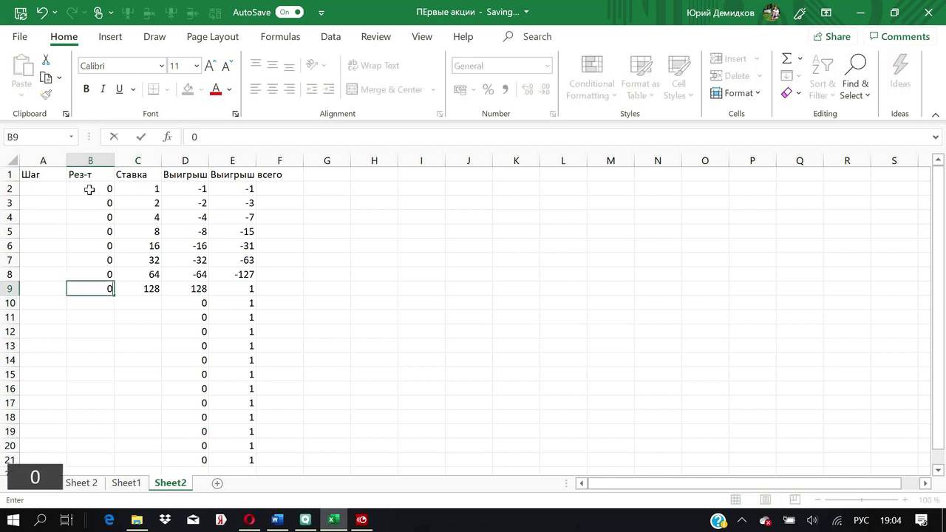
key("Right")
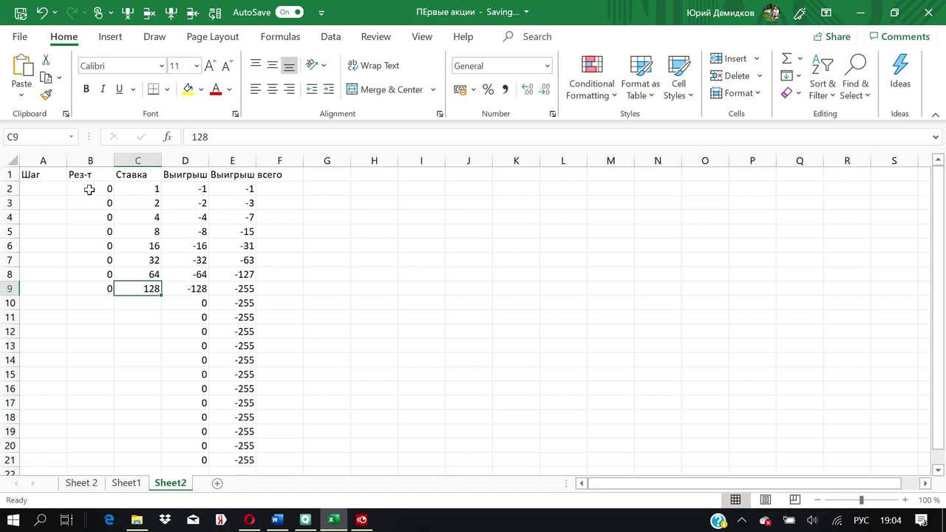
Step: Enter a bet of 256 in C10 and a result of 0 in B10 for the ninth round
key("Down")
type("2")
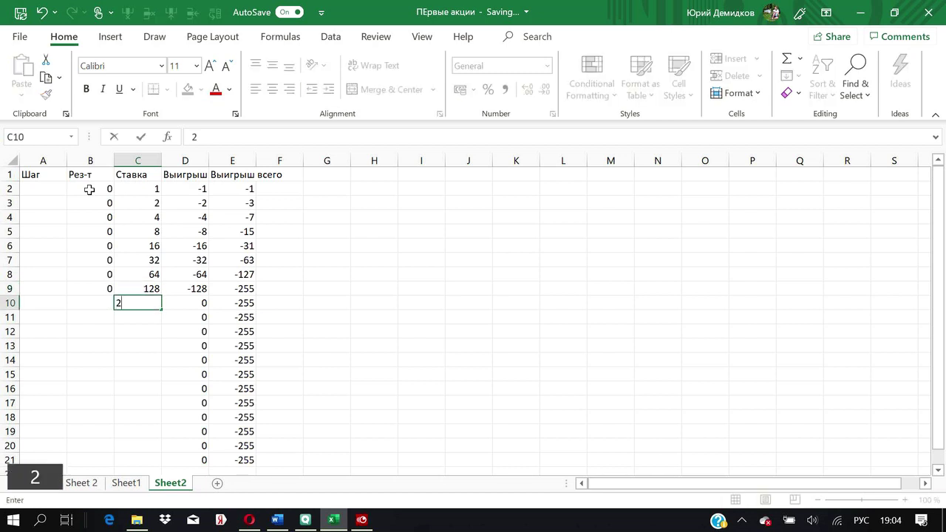
type("56")
key("Left")
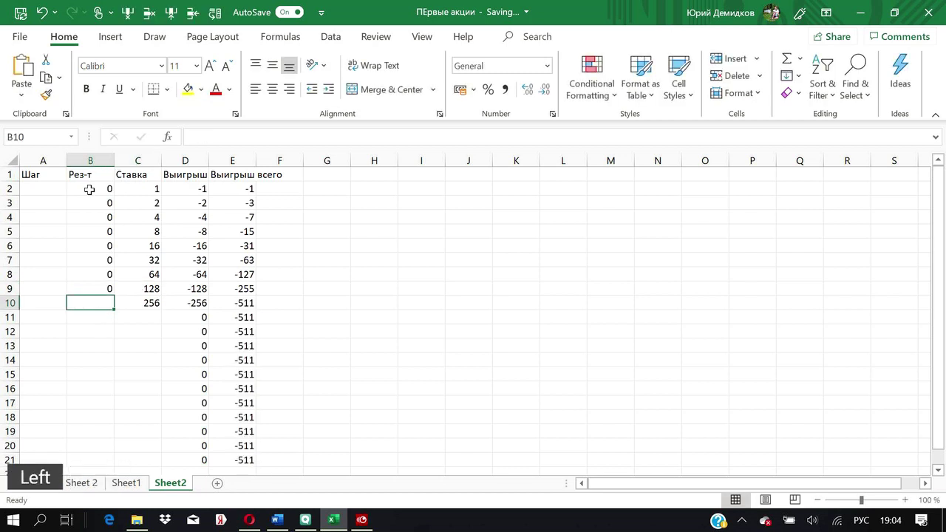
type("0")
key("Left")
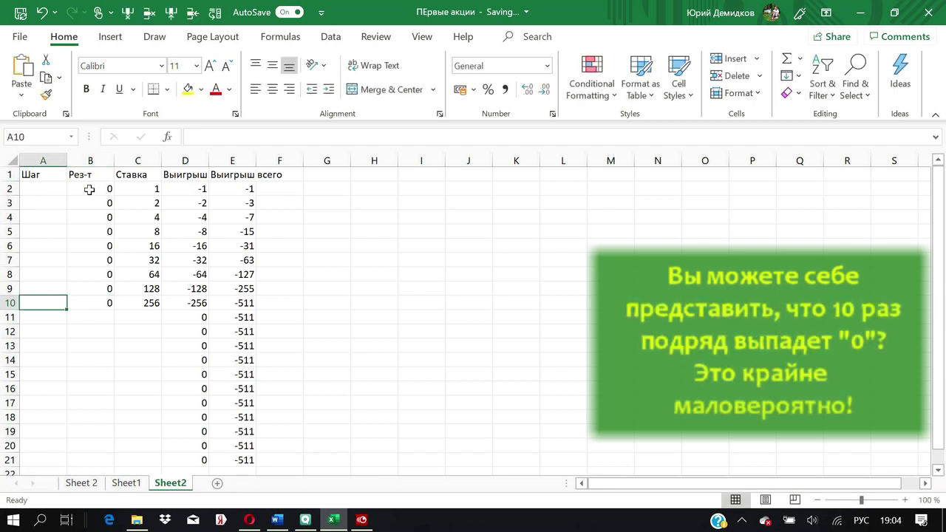
Step: Enter a bet of 512 in C11 and a result of 0 in B11 for the tenth round and check the total winnings in E11
key("Right")
key("Right")
key("Right")
key("Left")
key("Down")
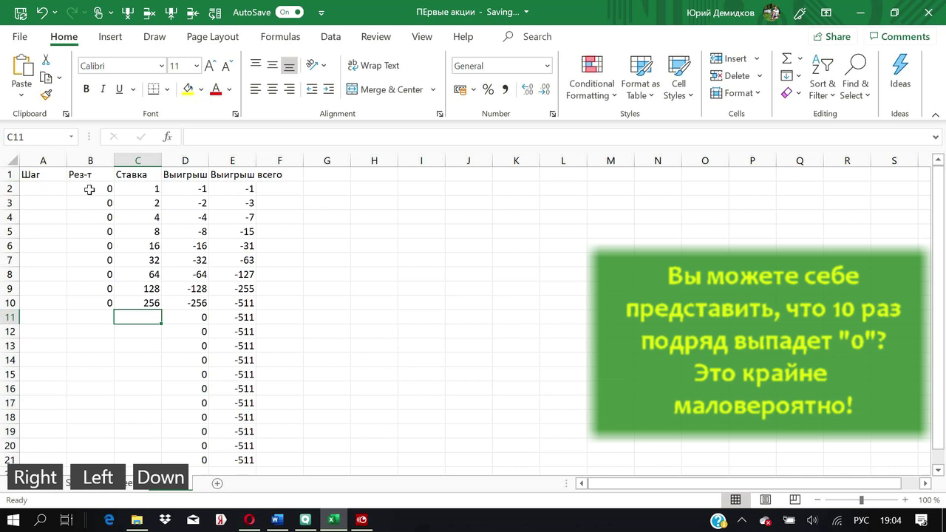
type("512")
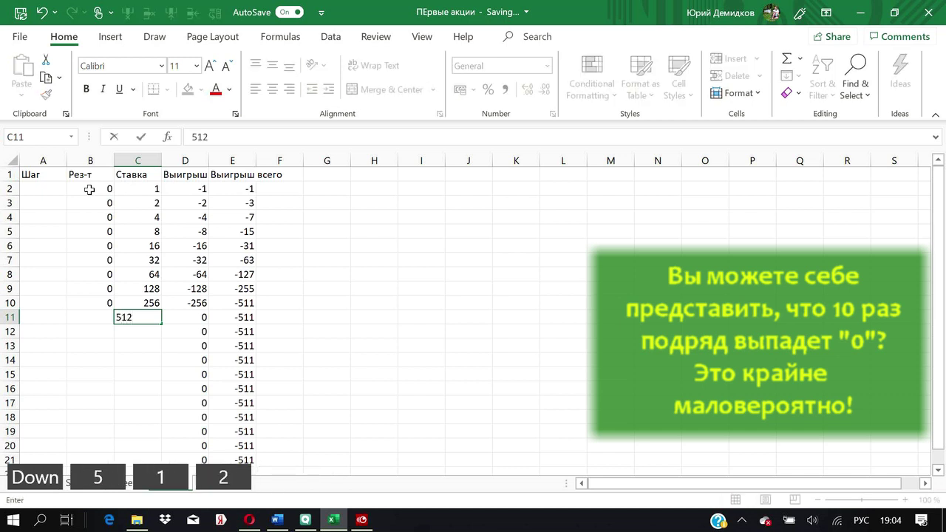
key("Left")
type("0")
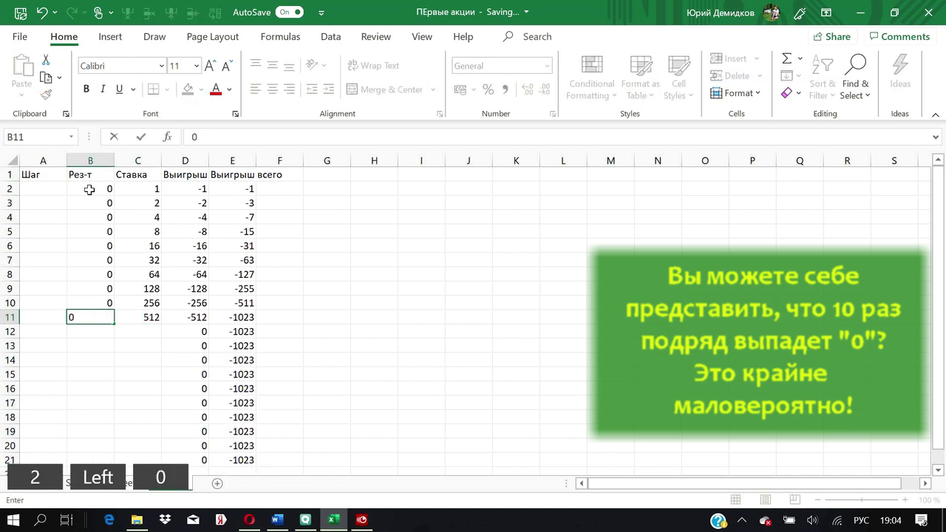
key("Right")
key("Down")
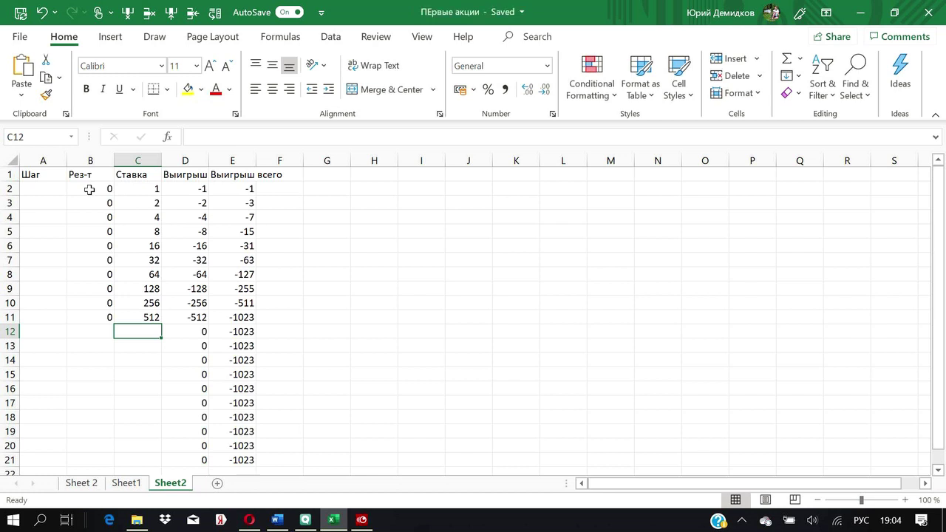
key("Up")
key("Right")
key("Right")
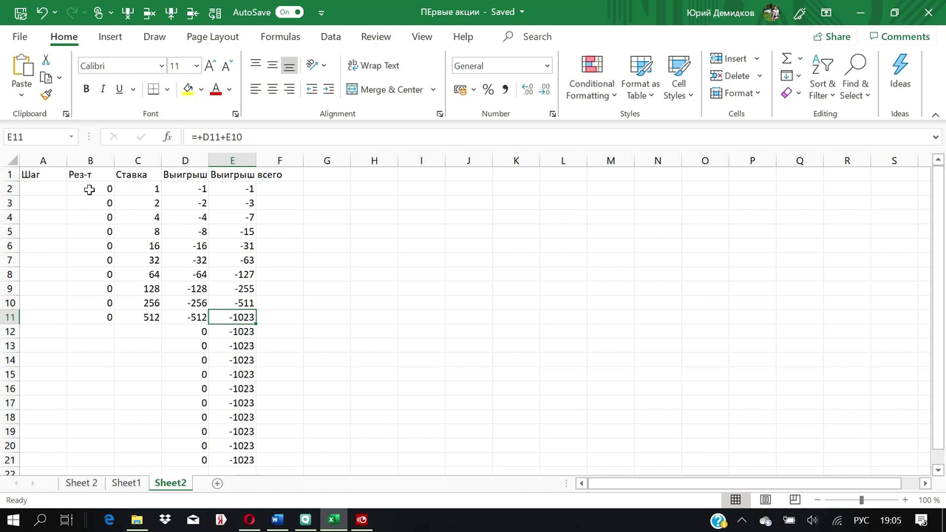
Step: Enter a bet of 1024 in C12 and a result of 0 in B12 for the eleventh round
key("Left")
key("Left")
key("Down")
type("1024")
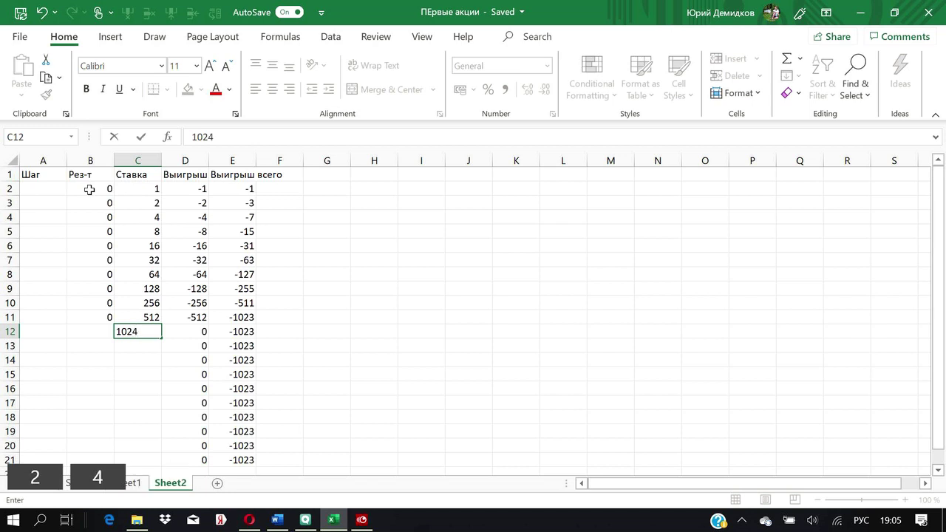
key("Left")
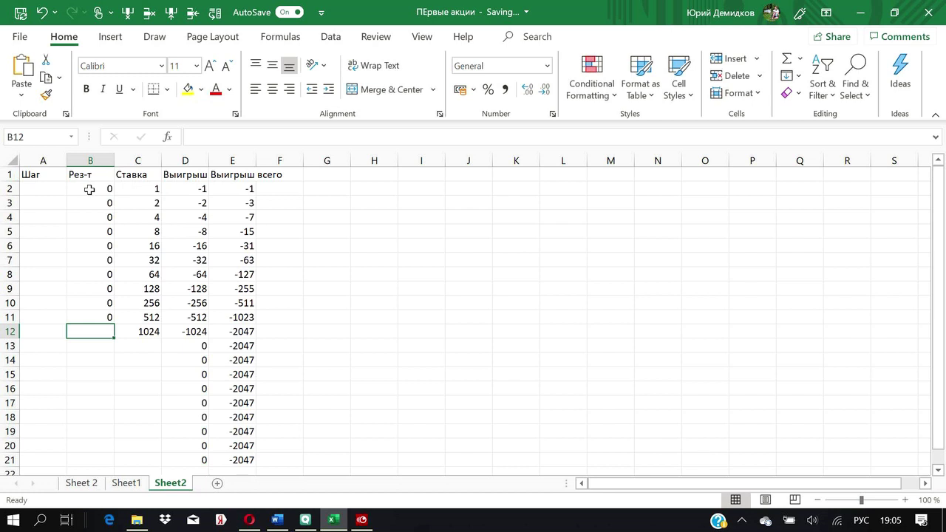
type("00")
key("BackSpace")
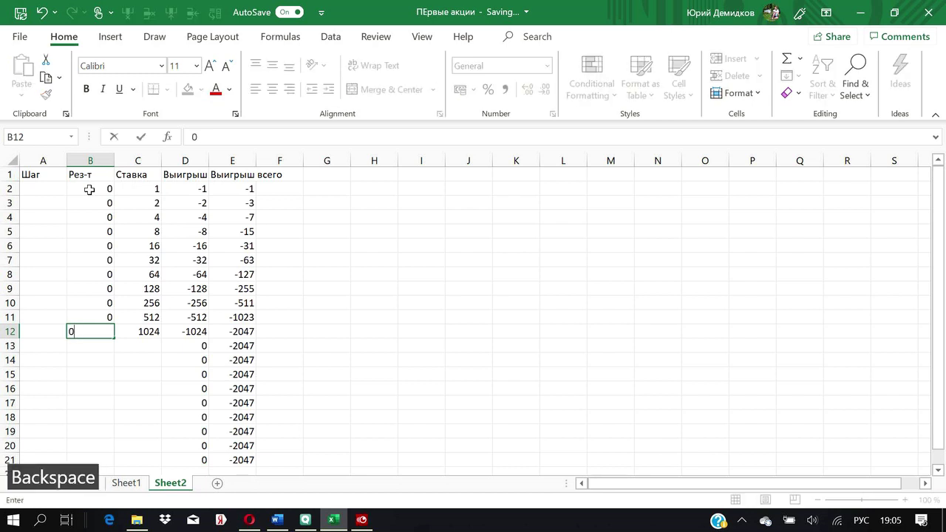
key("Return")
key("Left")
key("Right")
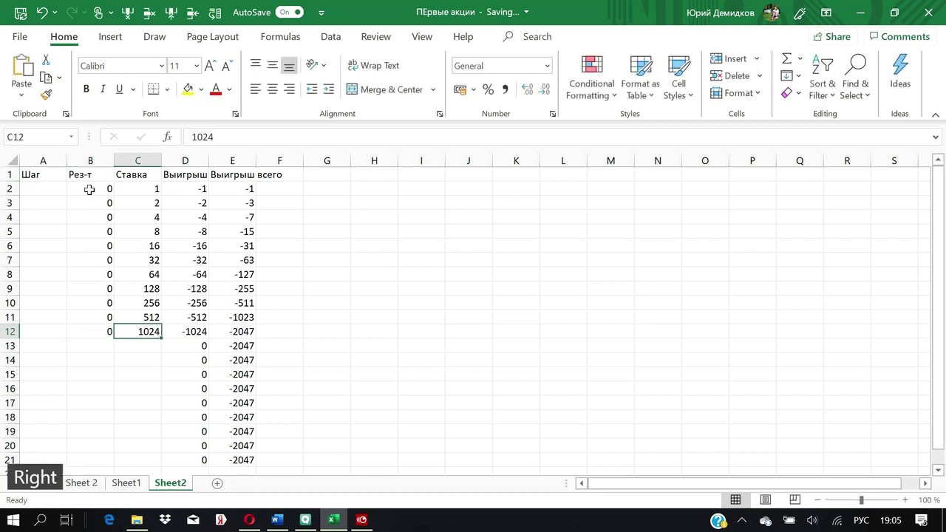
Step: Enter a bet of 2048 in C13 and a result of 0 in B13 for the twelfth round
key("Down")
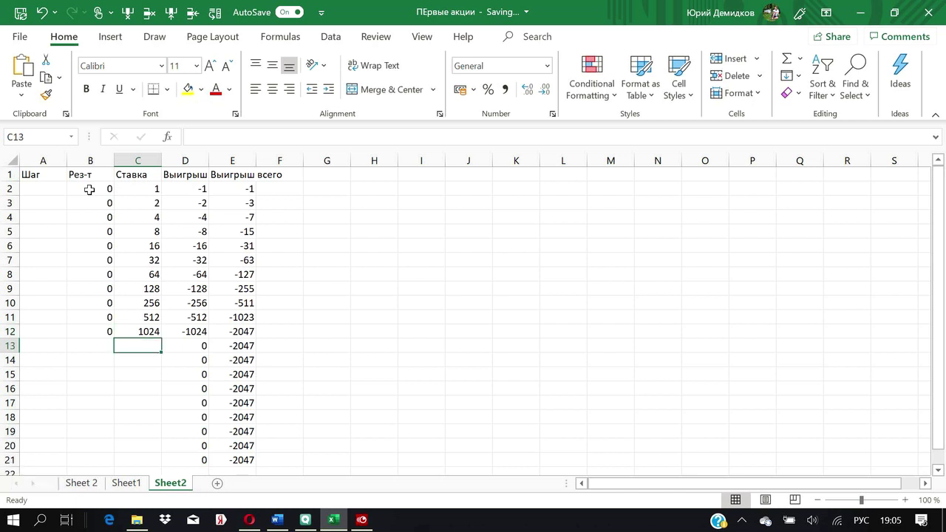
type("2048")
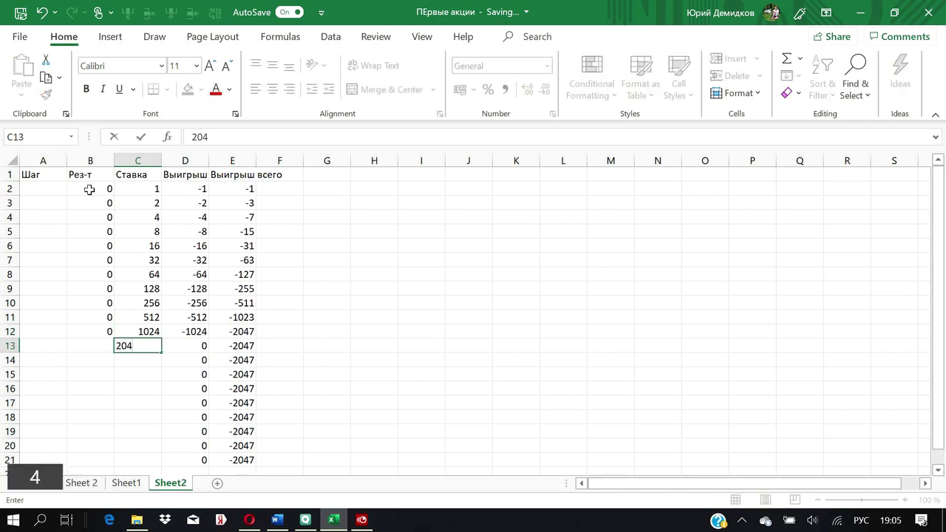
key("Down")
key("Up")
key("Left")
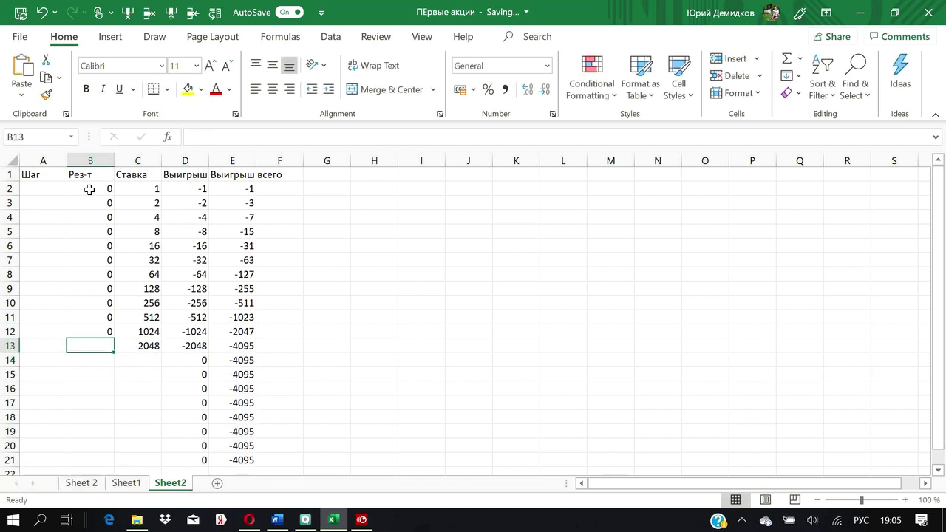
key("Right")
key("Right")
key("Left")
key("Left")
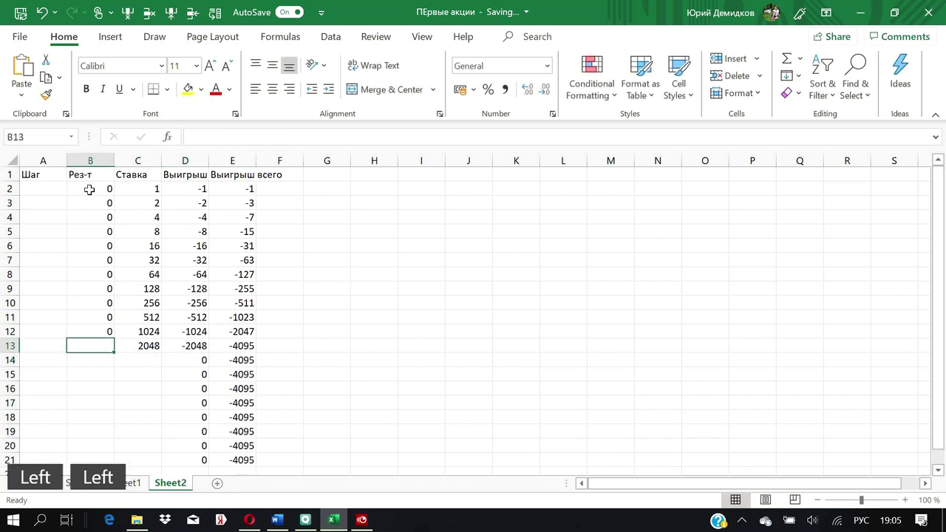
type("0")
key("Right")
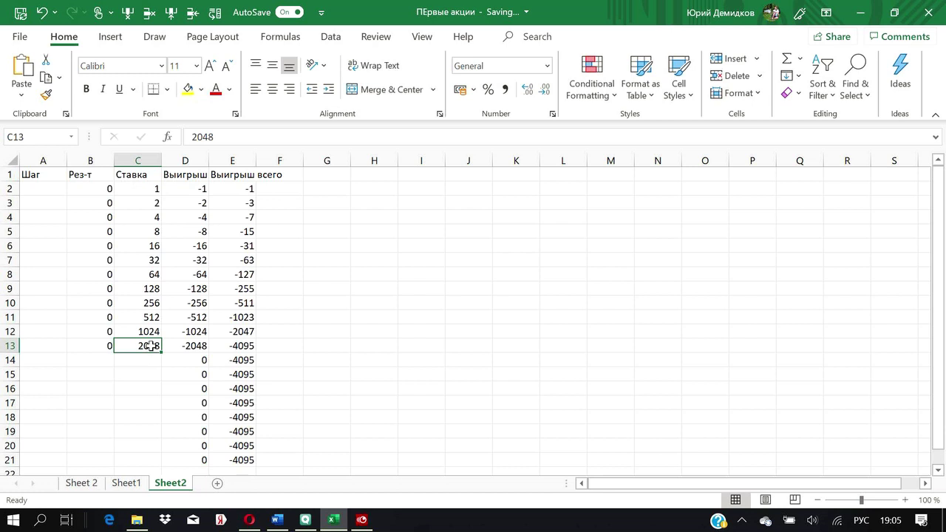
Step: Start a step-number series in column G by entering 1, 2 and 3 in G2 through G4
left_click(345, 191)
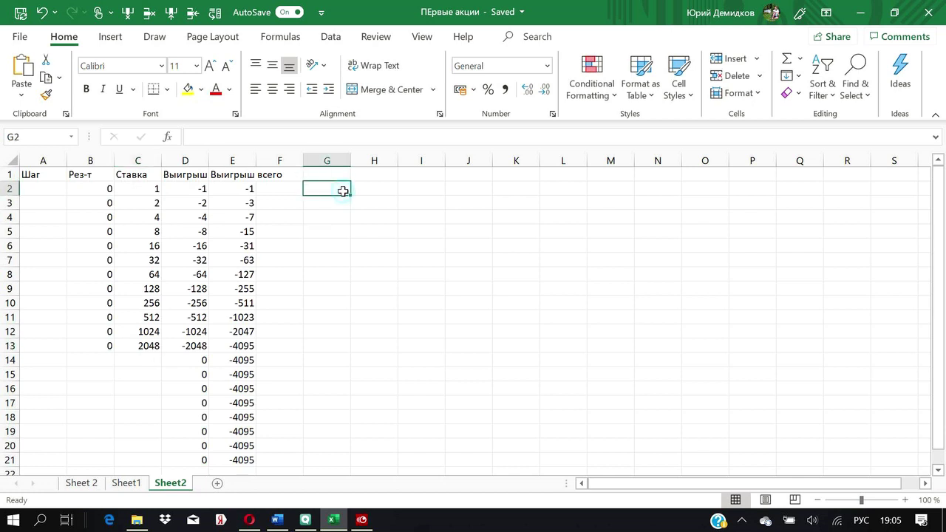
type("1")
key("Down")
type("2")
key("Down")
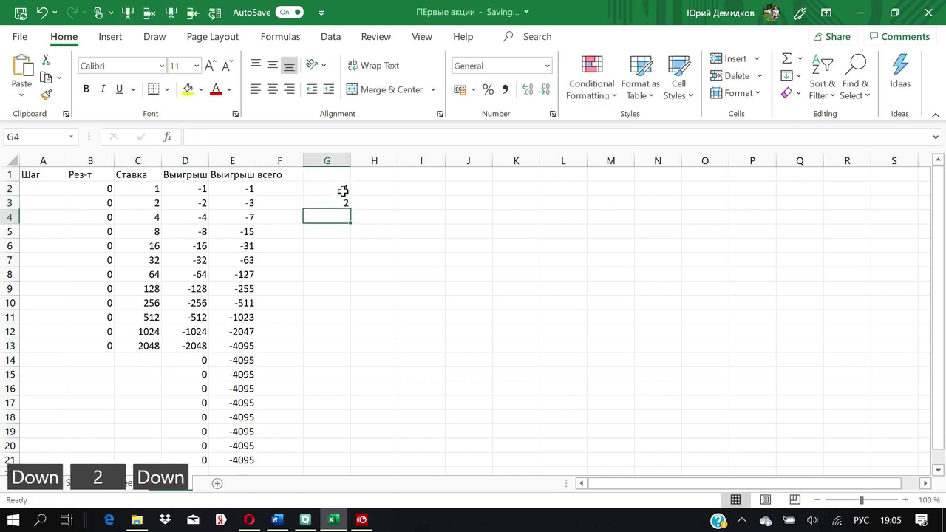
type("3")
key("Down")
Step: Enter 2 in H2 and a formula in H3 that doubles the cell above, =2*H2
key("Up")
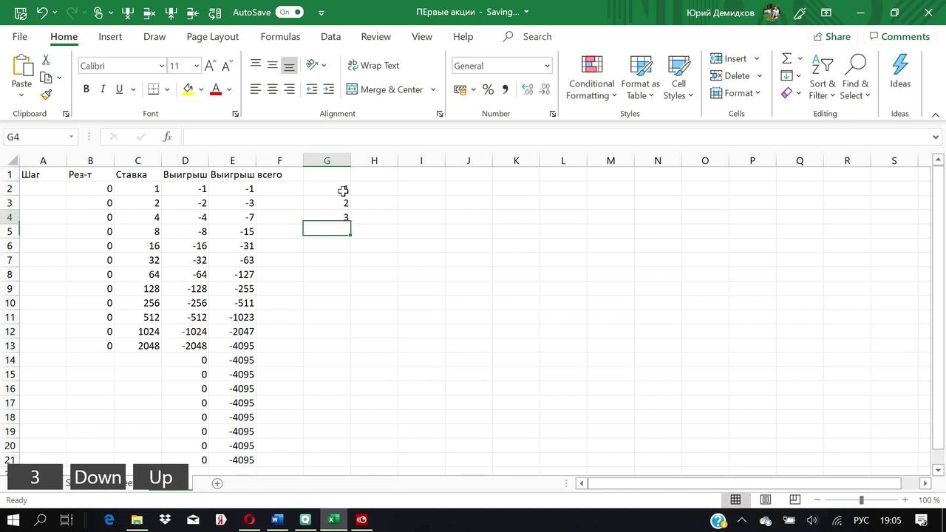
key("Up")
key("Up")
key("Right")
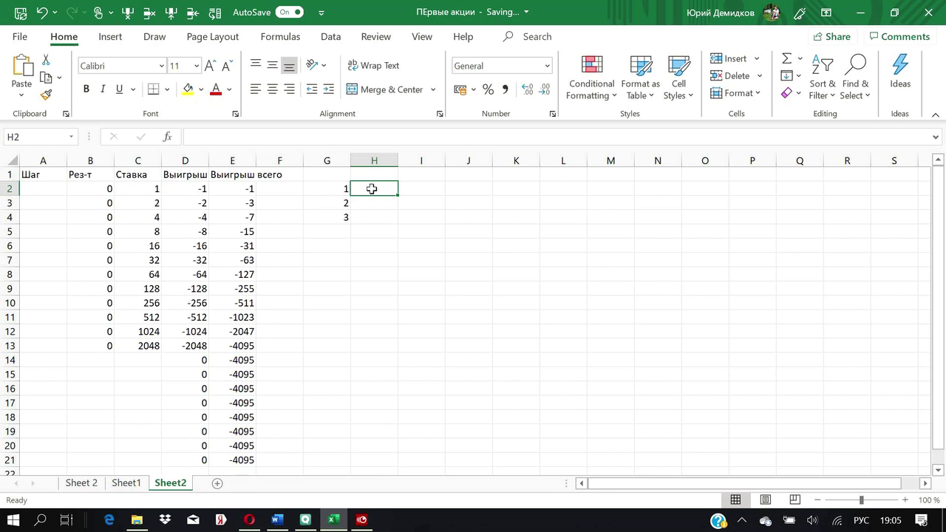
type("2")
key("Return")
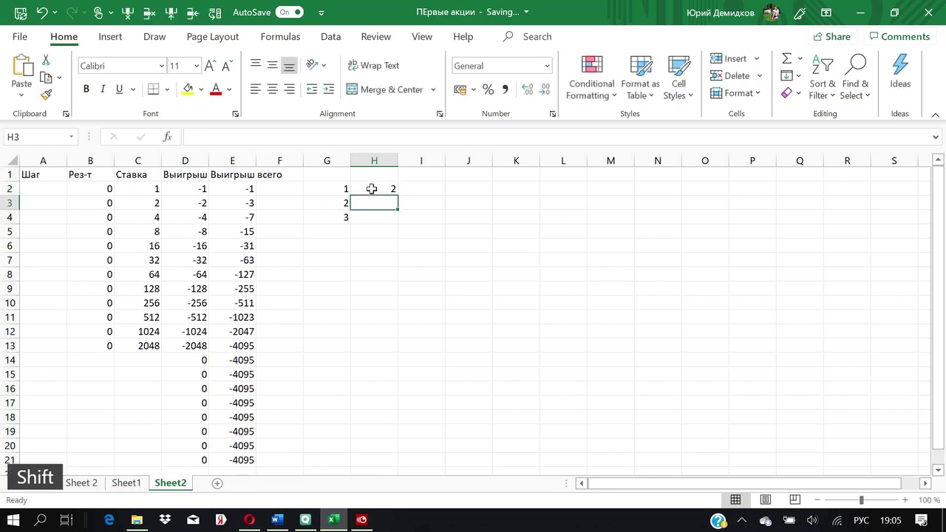
type("+")
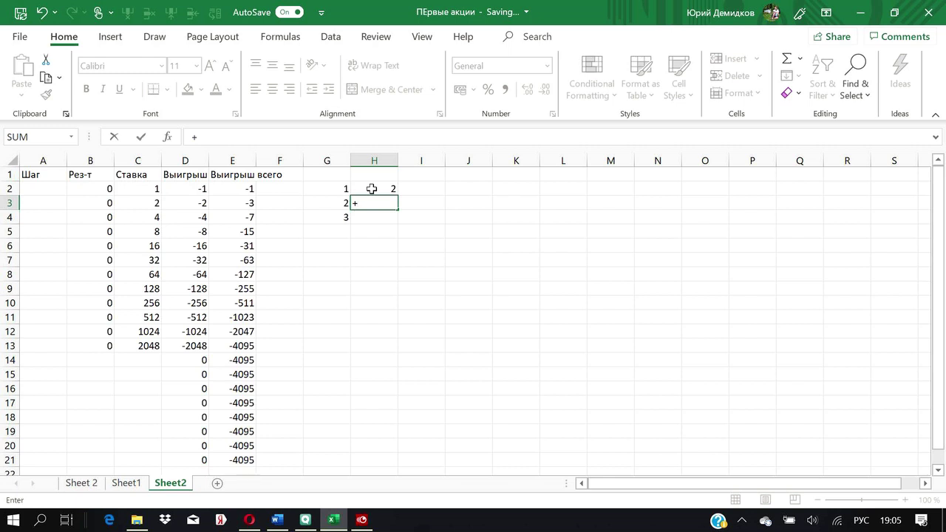
type("2*")
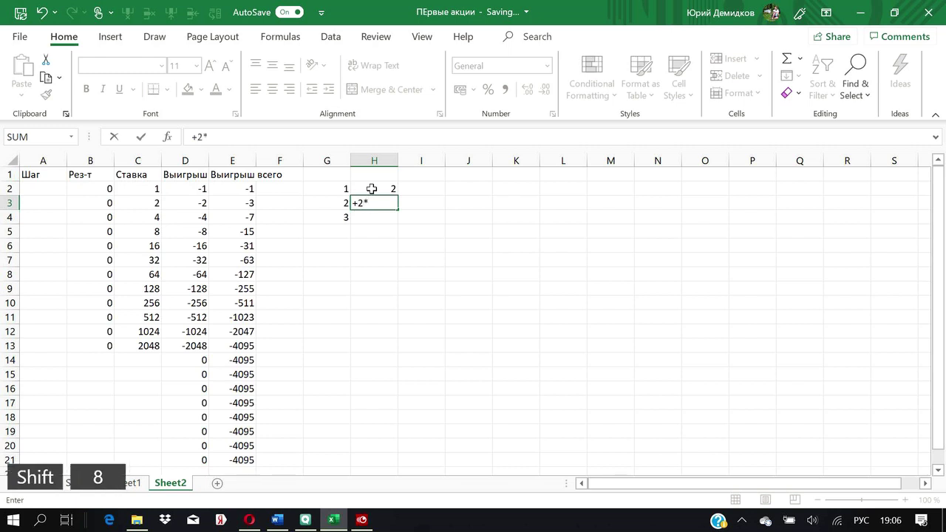
key("Up")
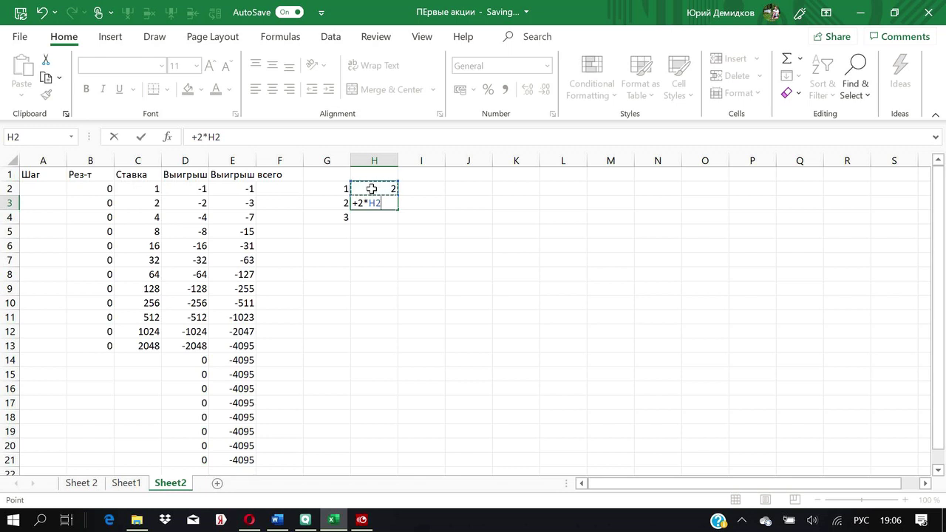
key("Return")
Step: Fill the step number and doubling formula from G3:H3 down through row 21
key("Left")
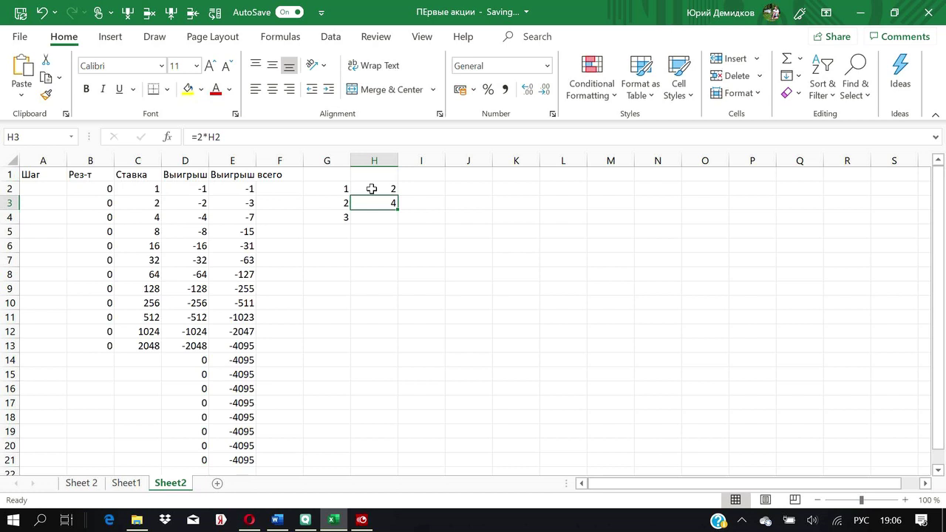
key("Left")
key("shift+Right")
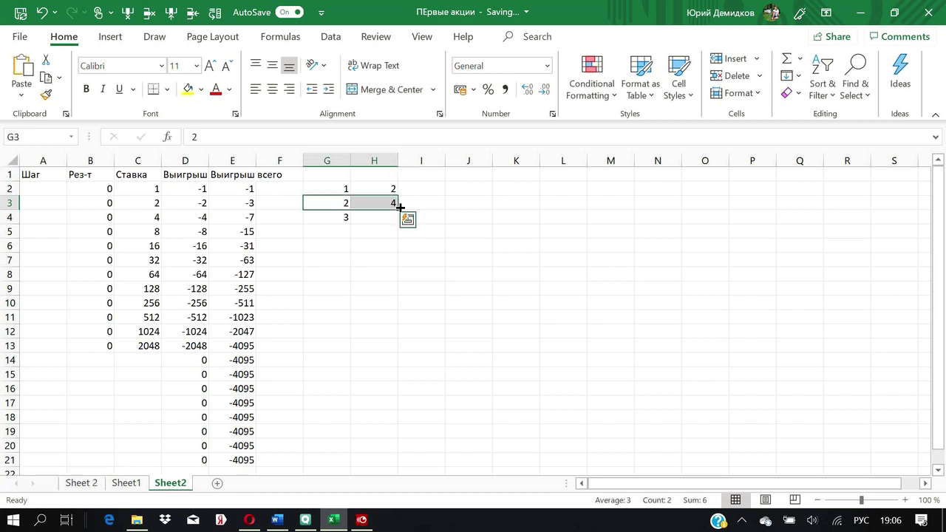
left_click_drag(397, 209, 395, 467)
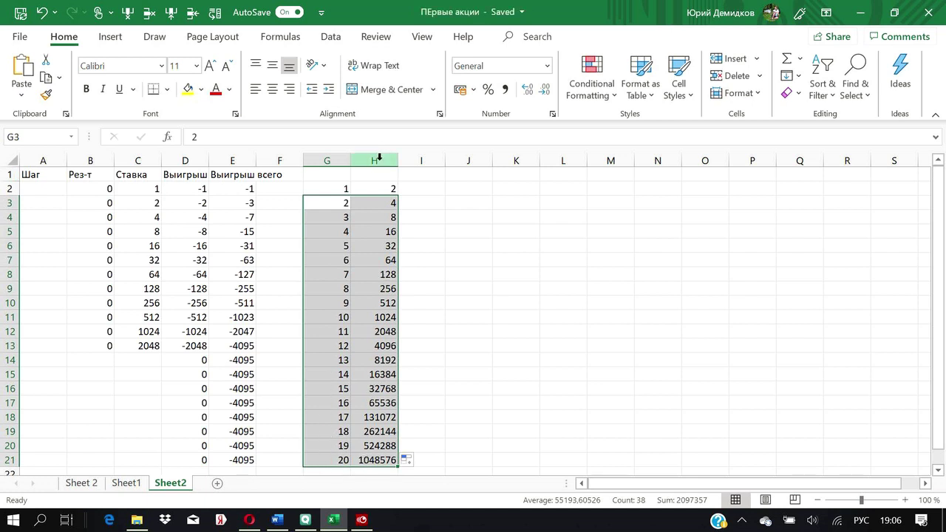
Step: Format column H with thousands separators and no decimals, and check the doubled value for step 20 in H21
left_click(378, 160)
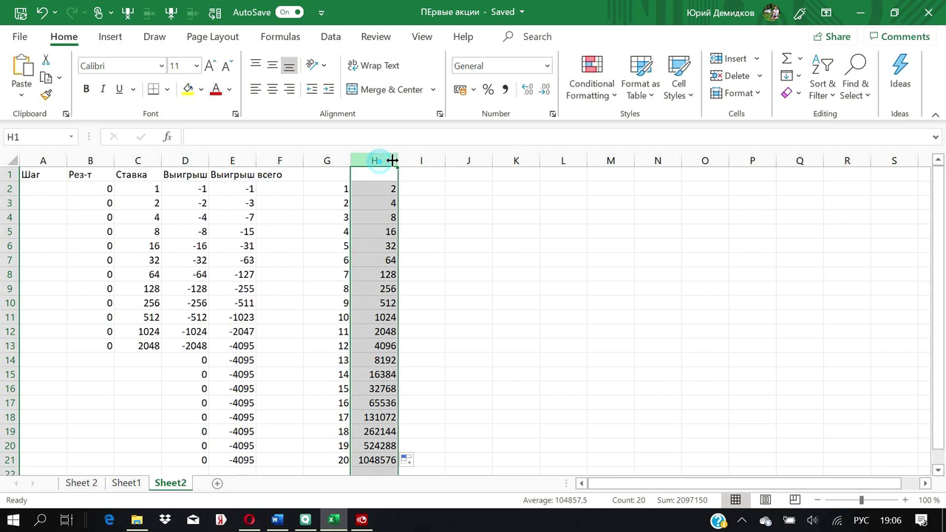
left_click(507, 89)
left_click(543, 90)
left_click(544, 90)
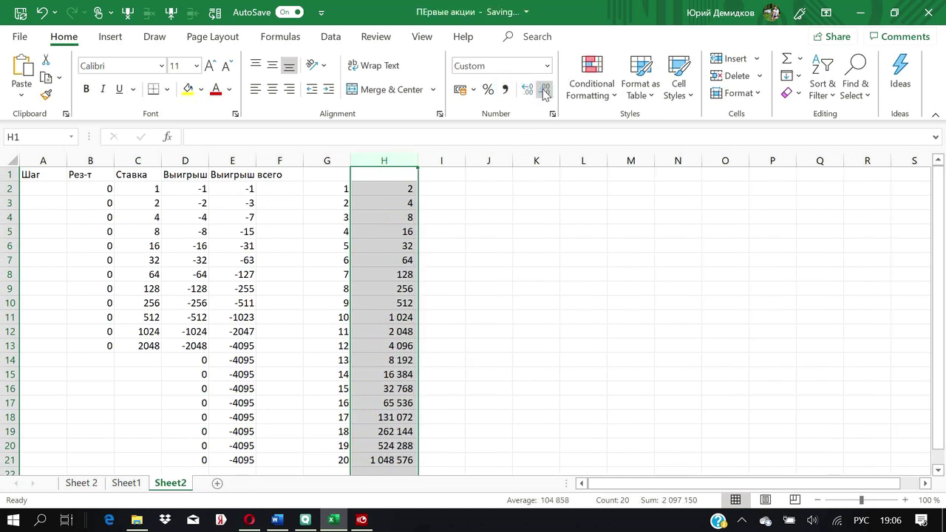
left_click(317, 458)
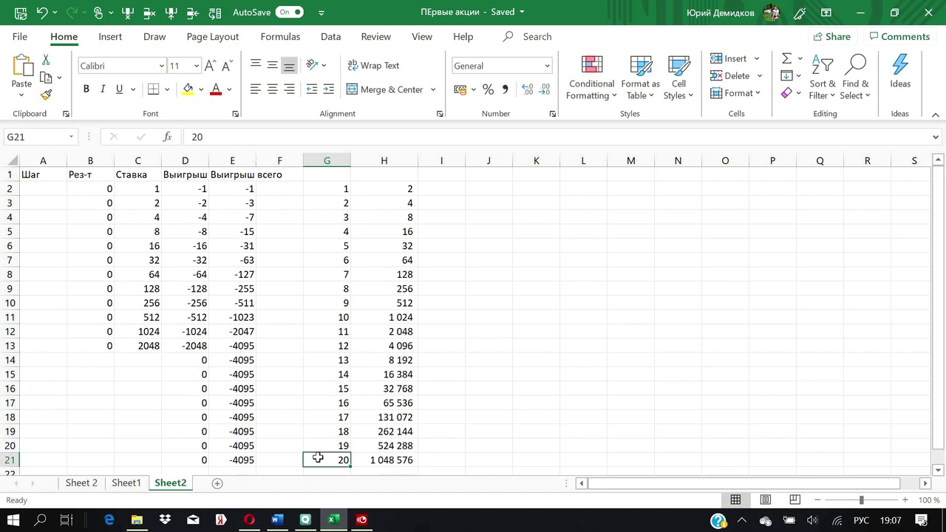
key("Right")
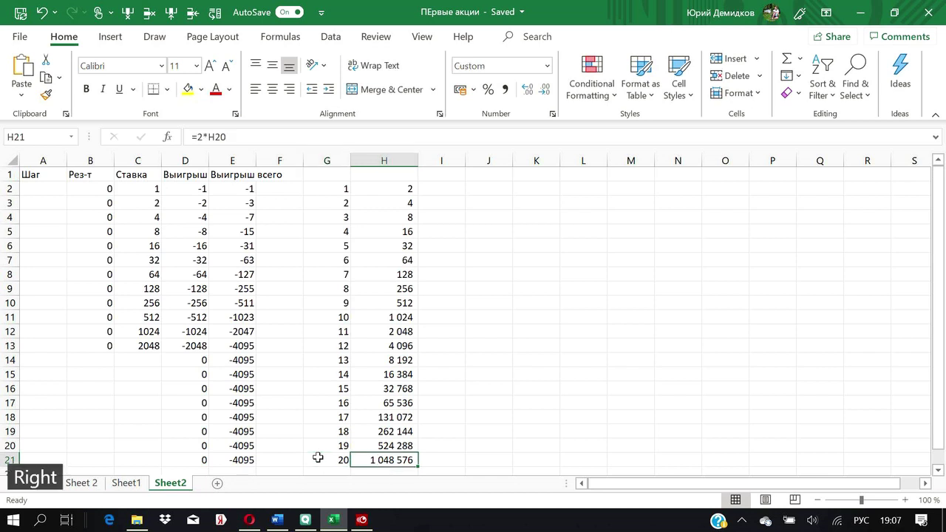